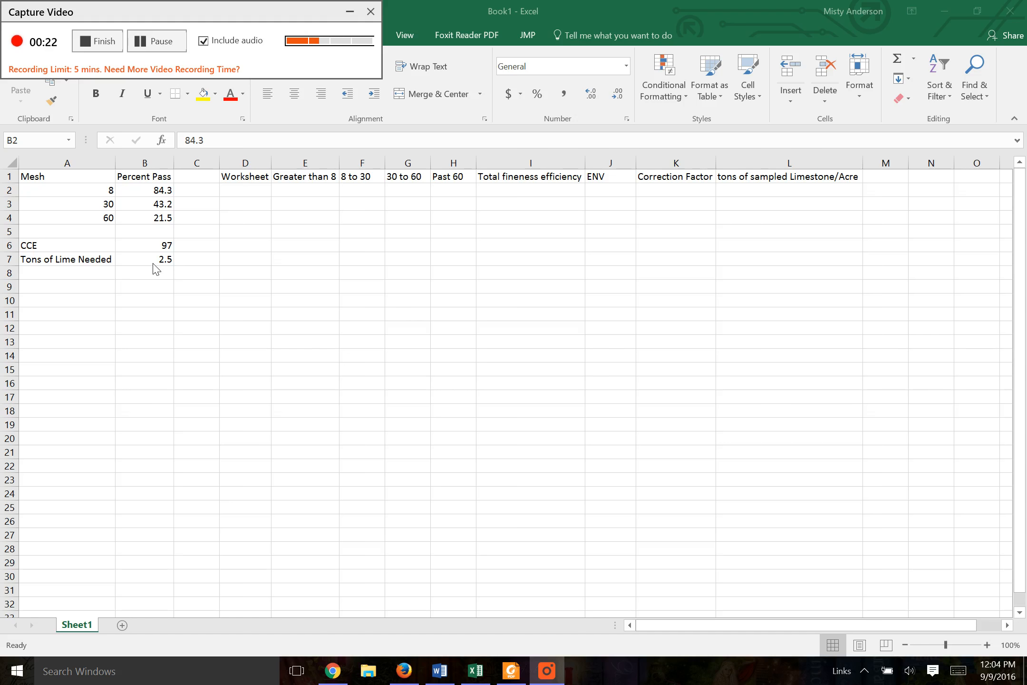
Switch to the Ag Handbook PDF in Foxit Reader and review Table 8.3 and the After 1 Year lime-rate worksheet
key(alt+Tab)
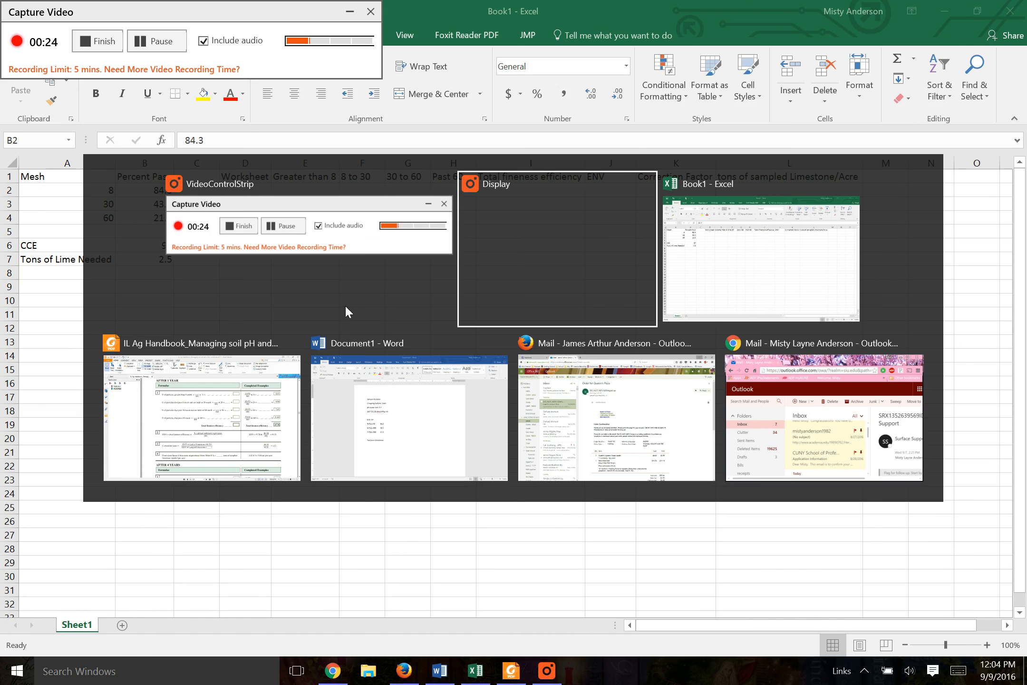
key(alt+Tab)
key(alt+Tab)
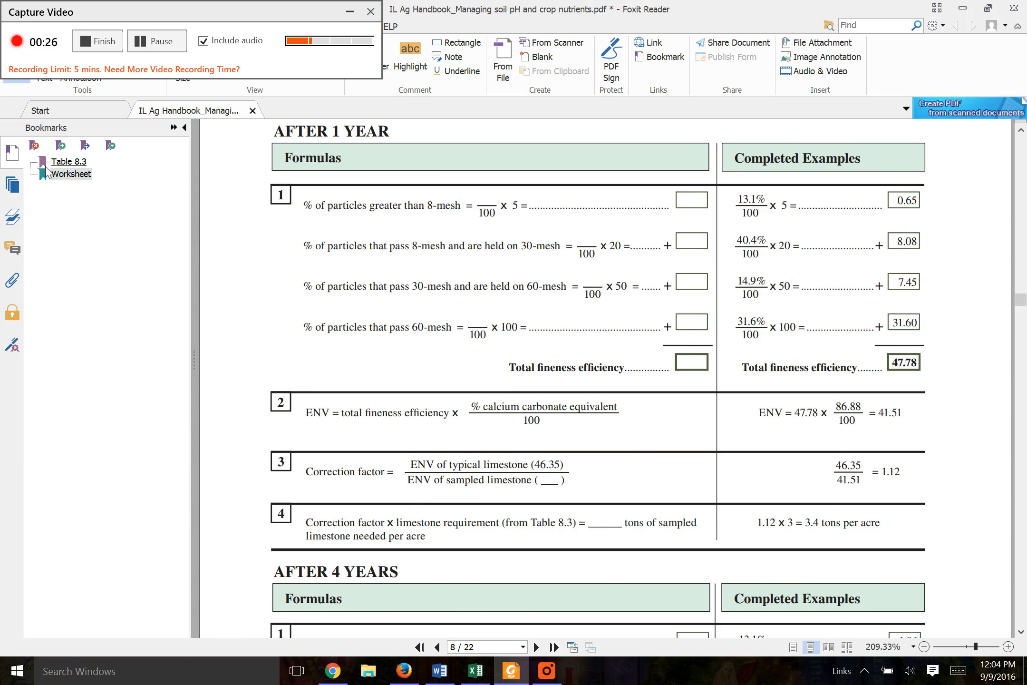
click(60, 162)
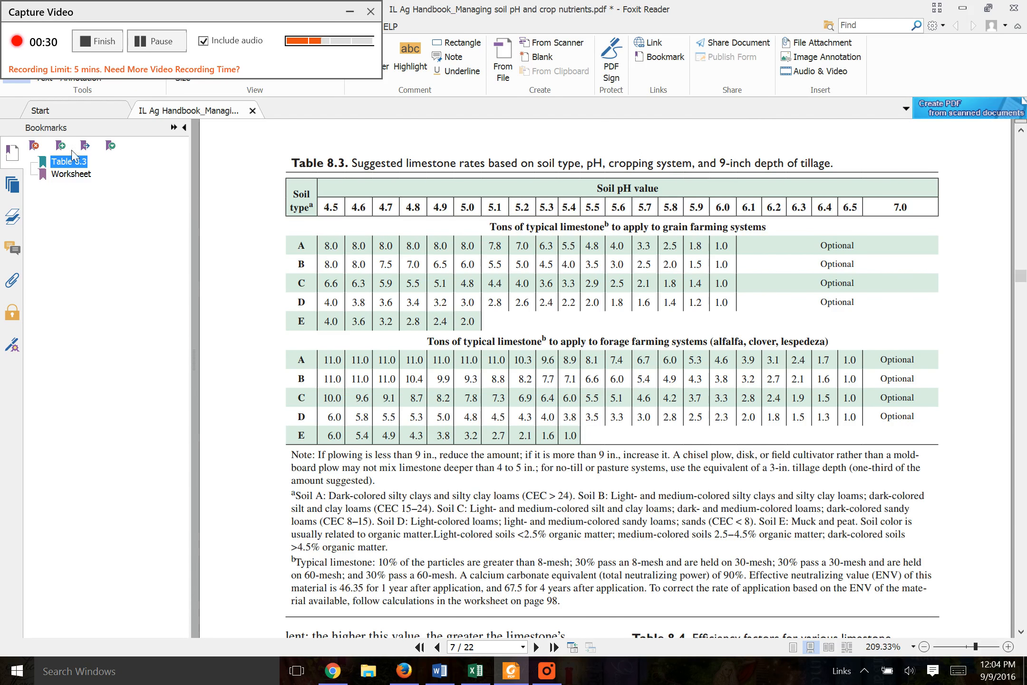
click(72, 174)
scroll(561, 300, down, 1)
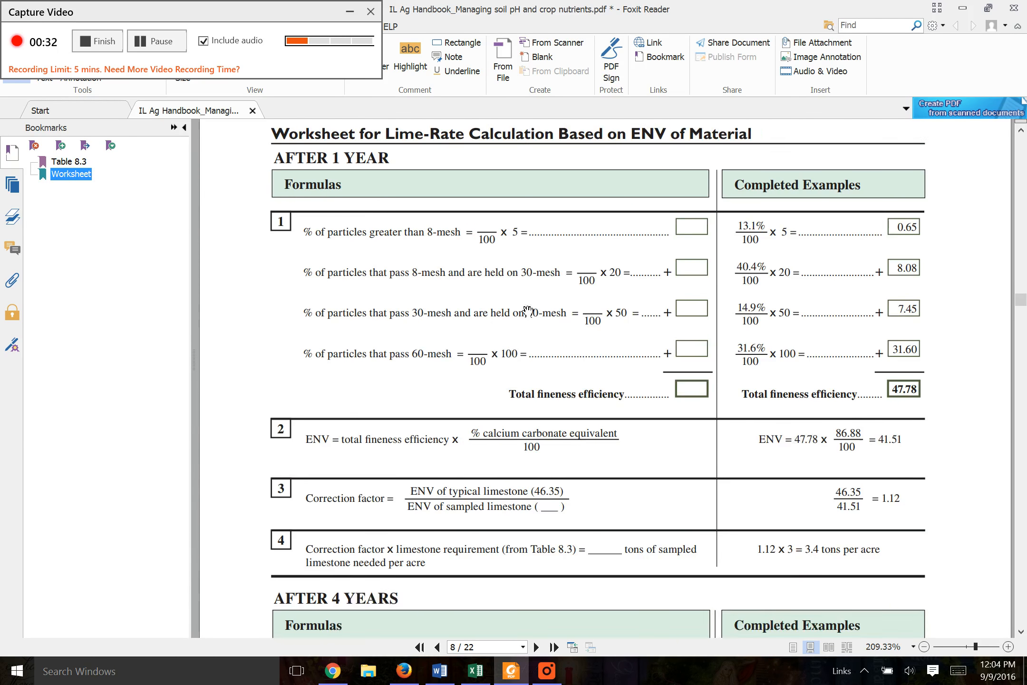
scroll(528, 312, down, 1)
Switch back to the Excel workbook and enter =100-B2 in E2 for the Greater than 8 particles
key(alt+Tab)
key(alt+Tab)
key(alt+Tab)
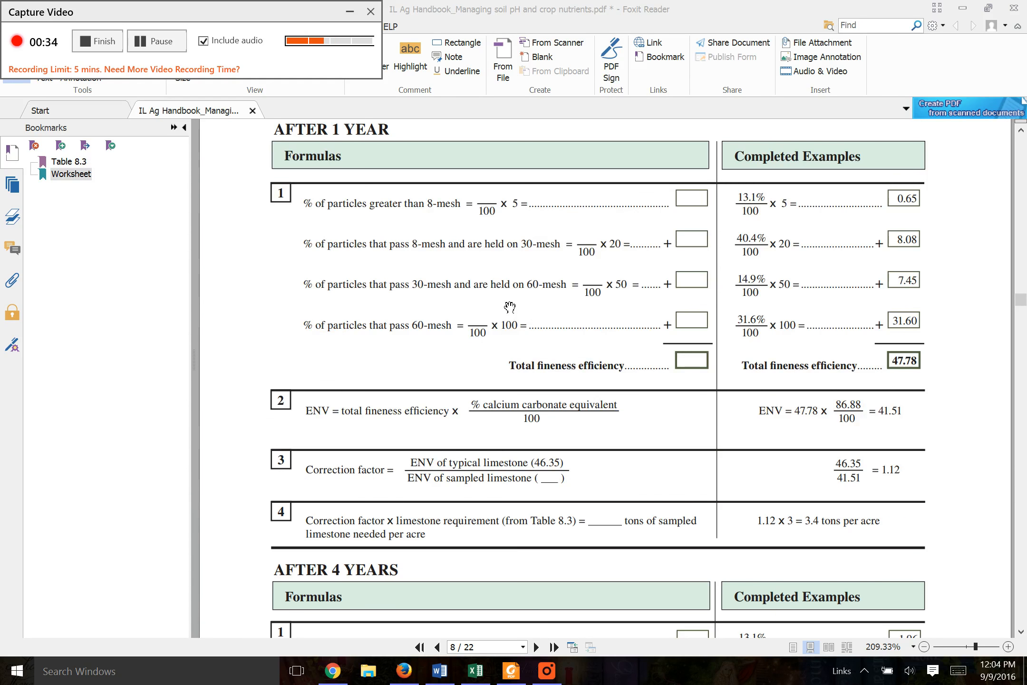
click(476, 671)
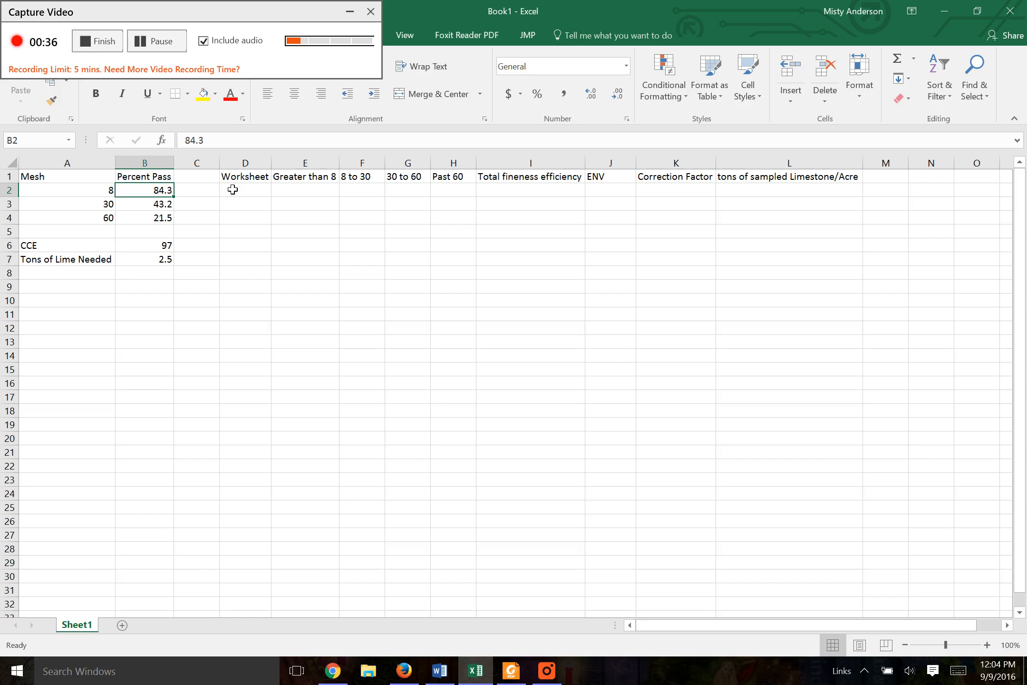
click(312, 192)
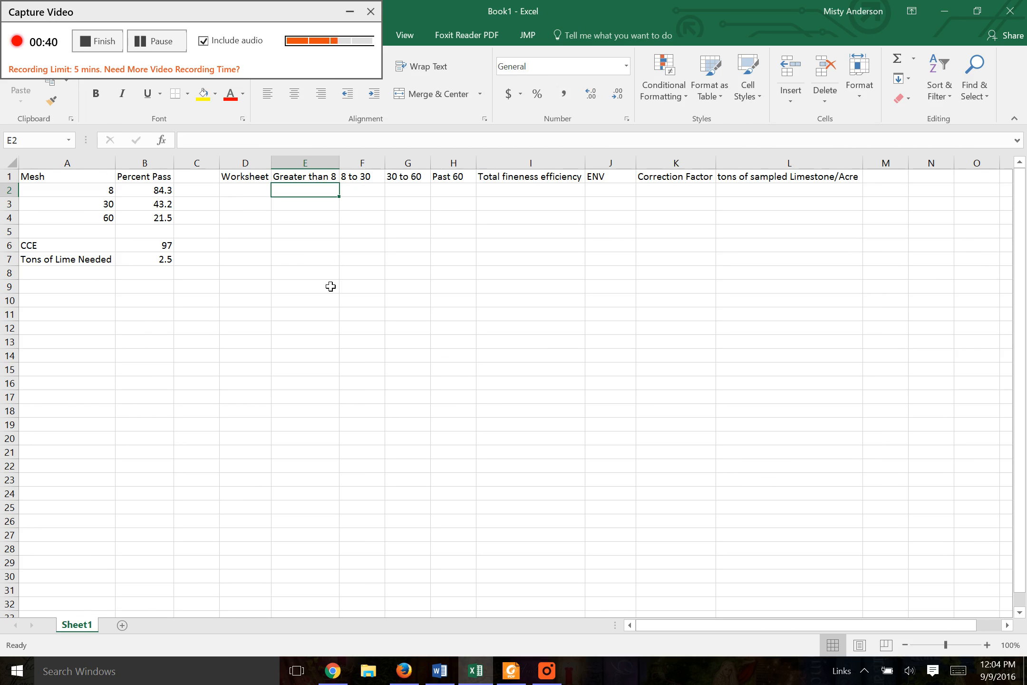
text(=)
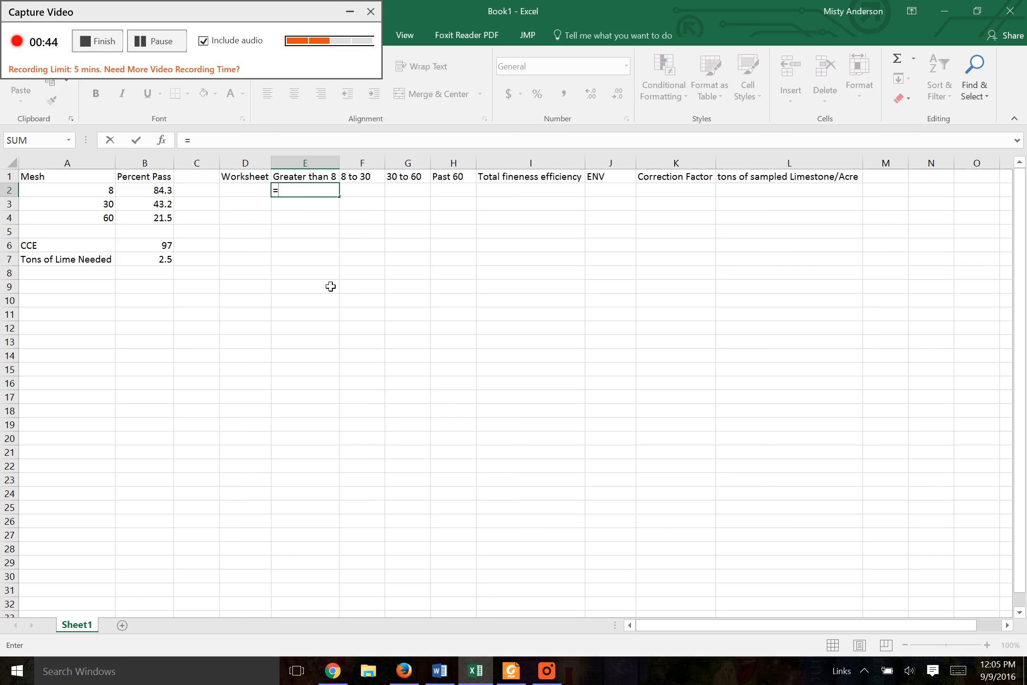
text(100-)
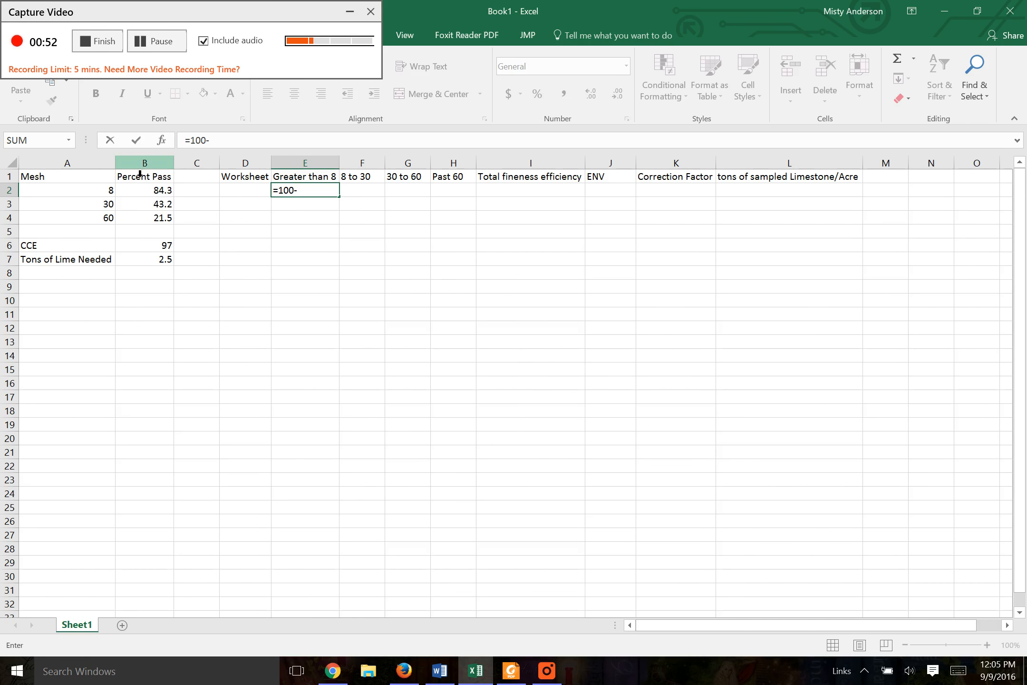
click(159, 193)
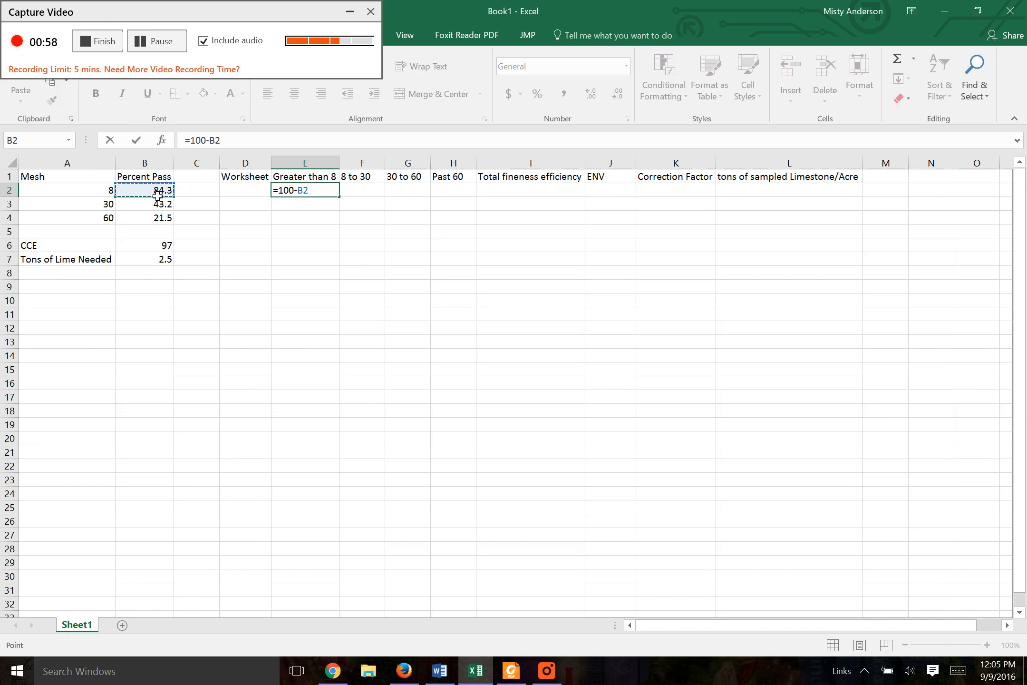
key(BackSpace)
key(BackSpace)
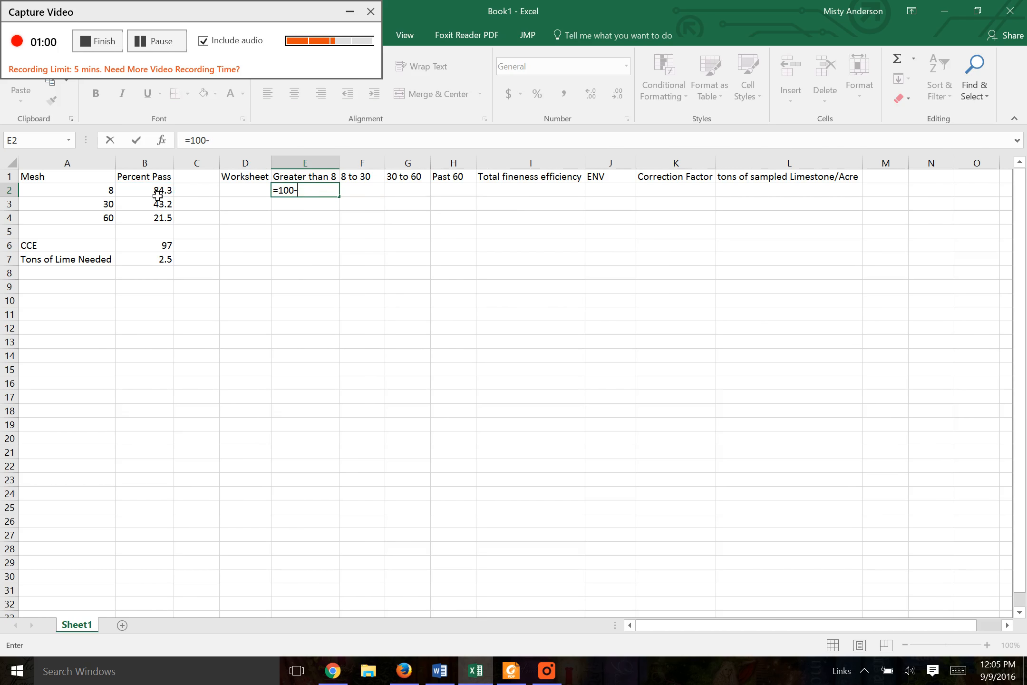
text(B2)
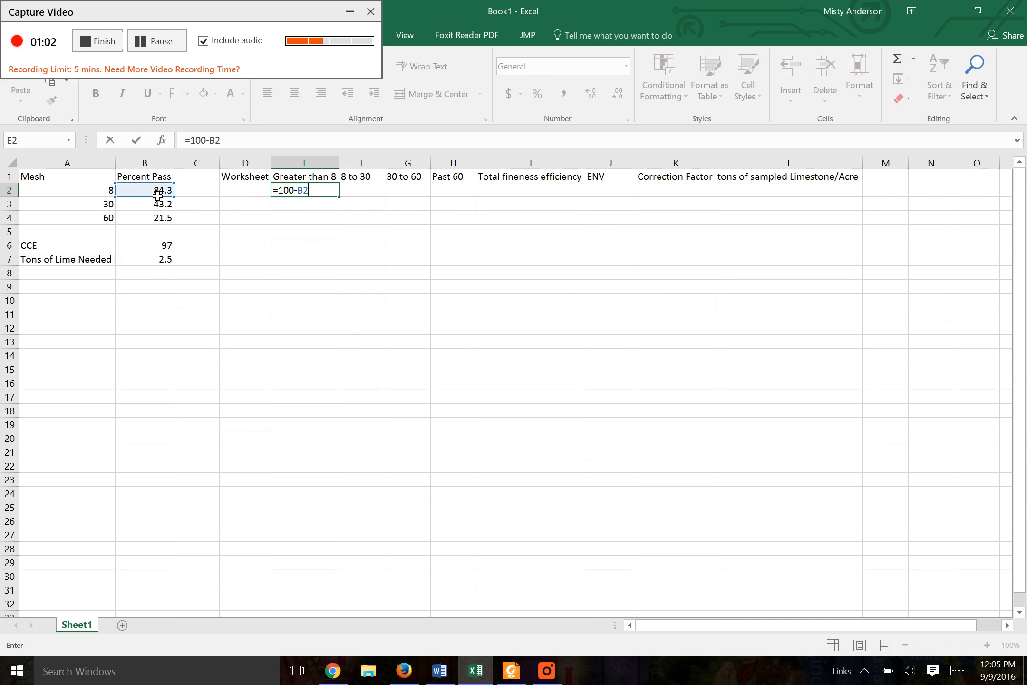
key(Return)
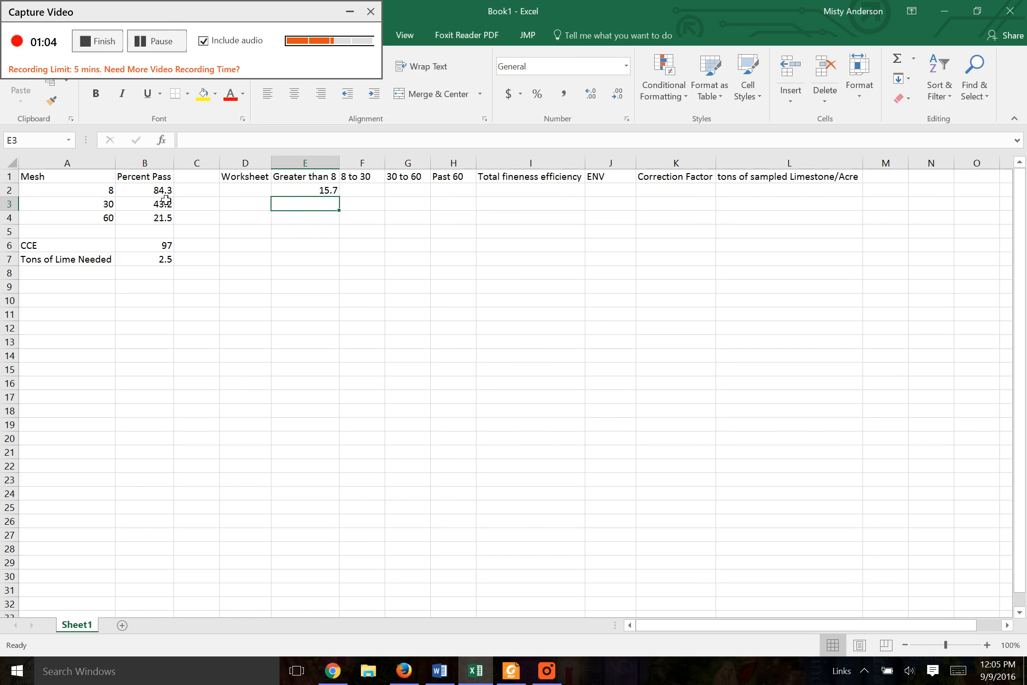
Review the 8-mesh and 30-mesh percent-pass cells alongside the Greater than 8 formula in E2
click(157, 191)
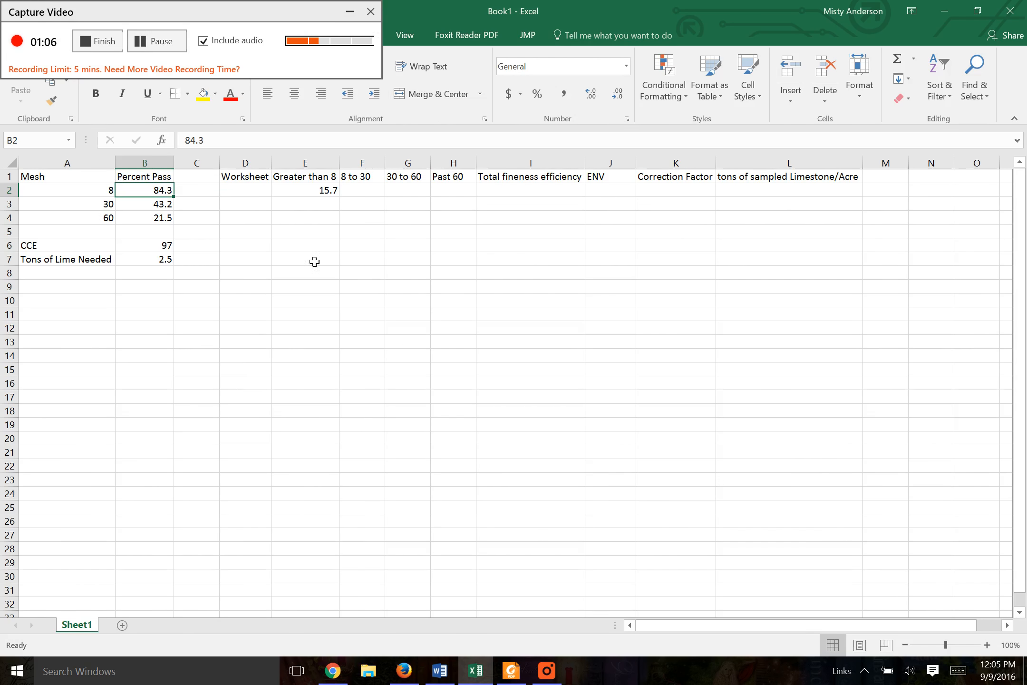
click(328, 192)
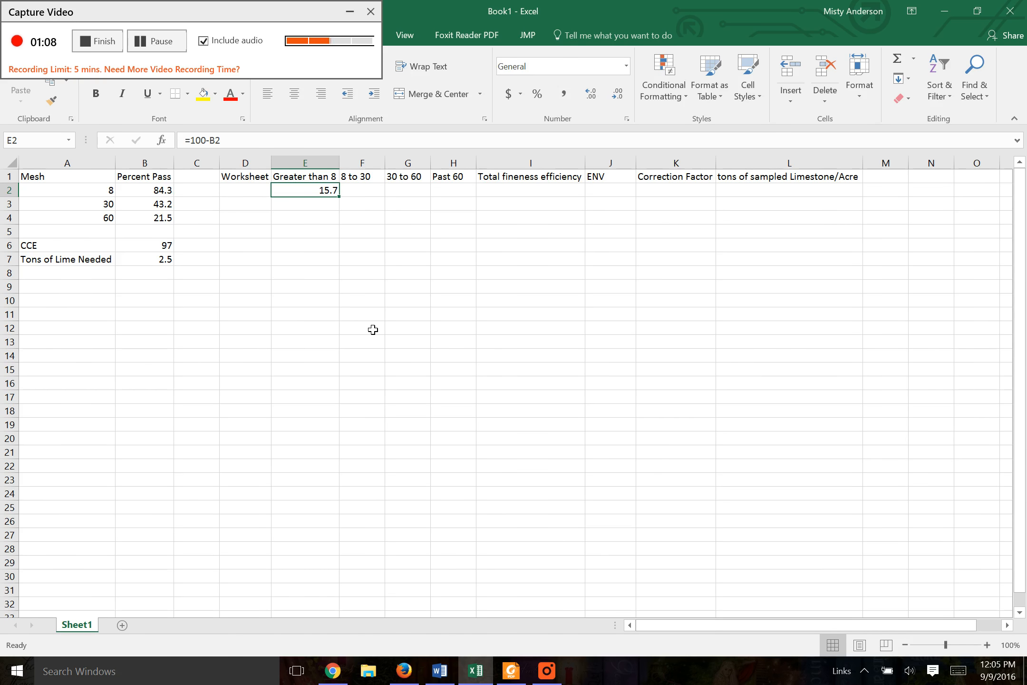
key(Left)
key(Left)
key(Left)
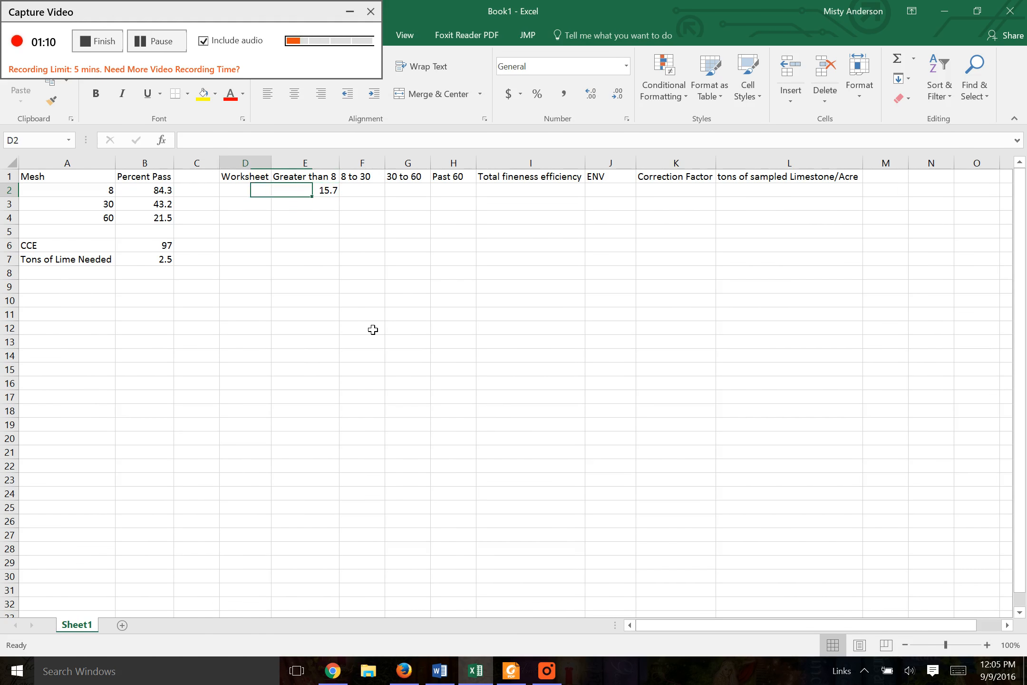
key(Down)
key(Down)
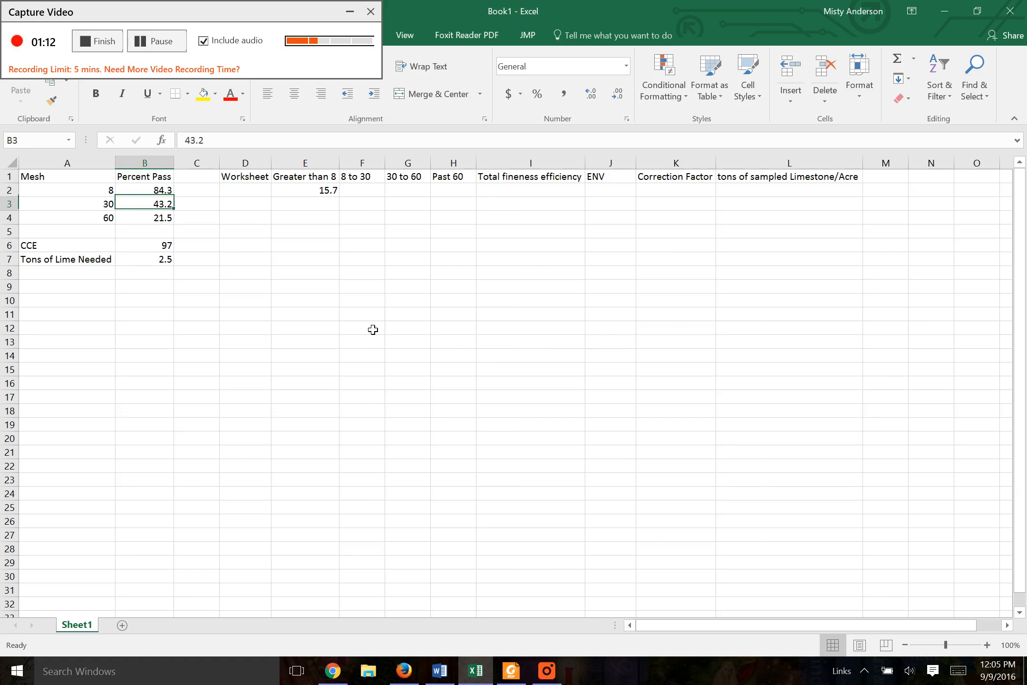
key(Up)
key(Up)
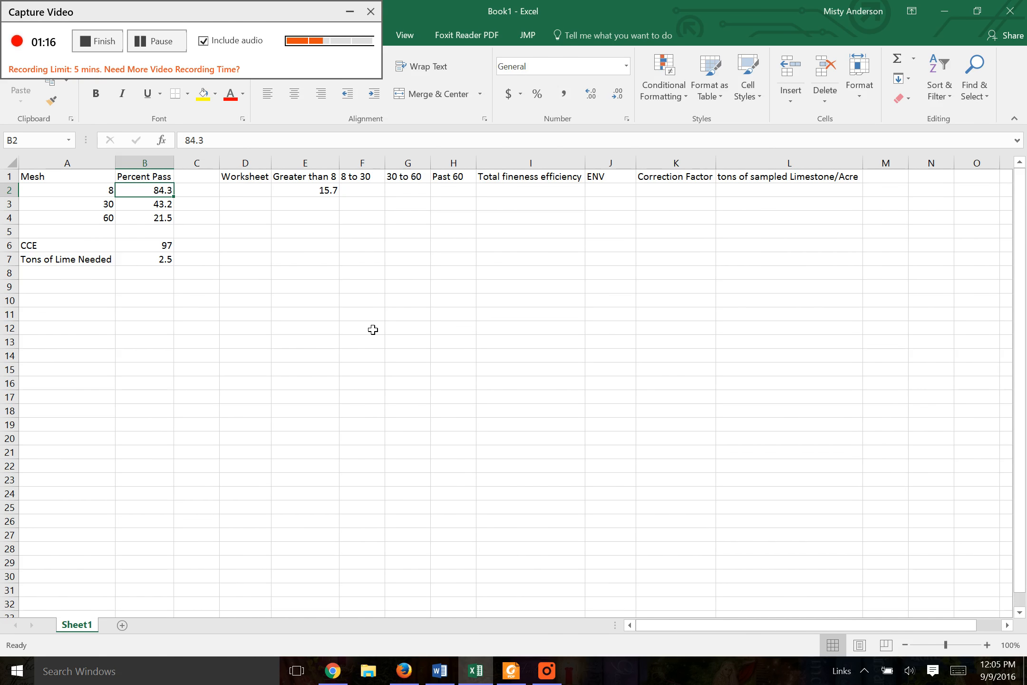
key(Right)
key(Right)
key(Right)
key(Left)
key(Left)
key(Left)
key(Down)
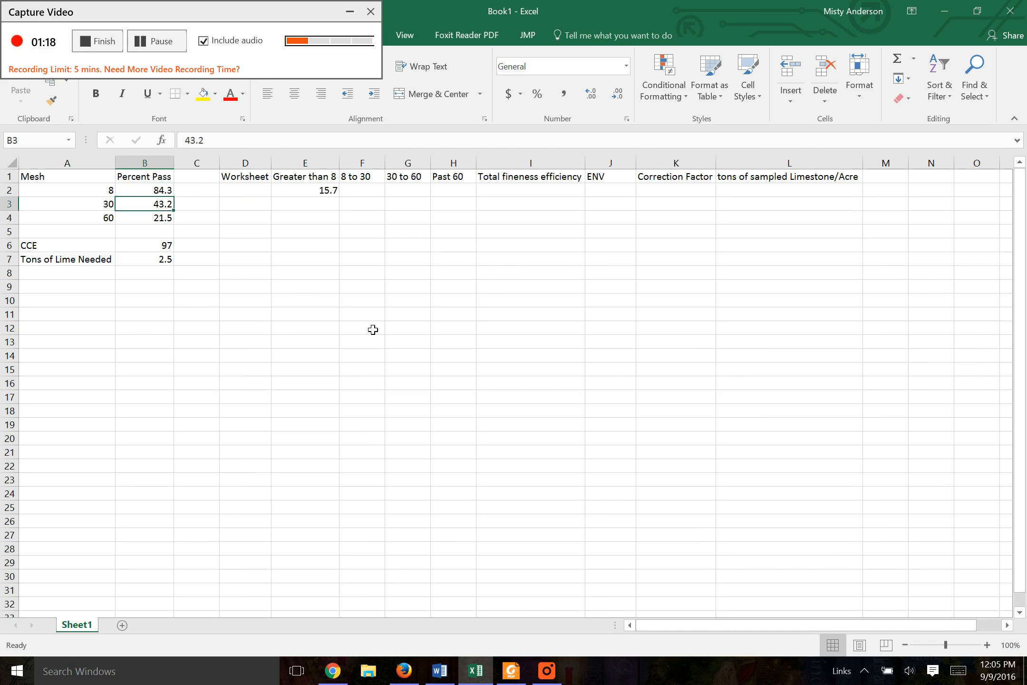
Enter =B2-B3 in F2 to calculate the percentage of particles in the 8 to 30 mesh range
key(Down)
key(Down)
key(Down)
key(Down)
key(Right)
key(Right)
key(Right)
key(Right)
key(Up)
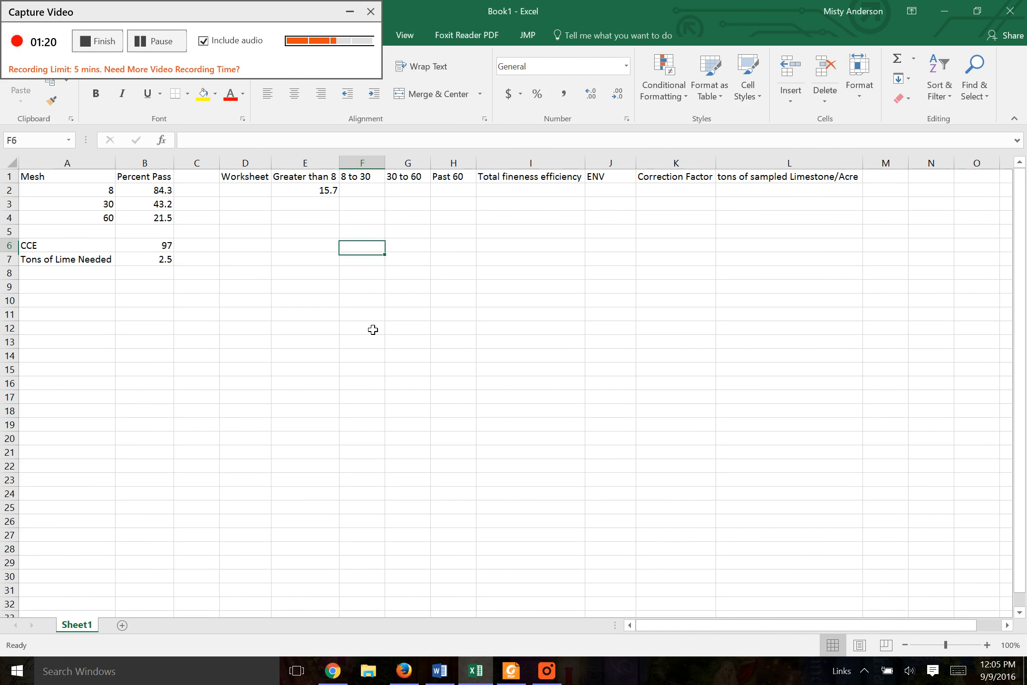
key(Up)
key(Up)
key(Up)
key(Up)
text(=)
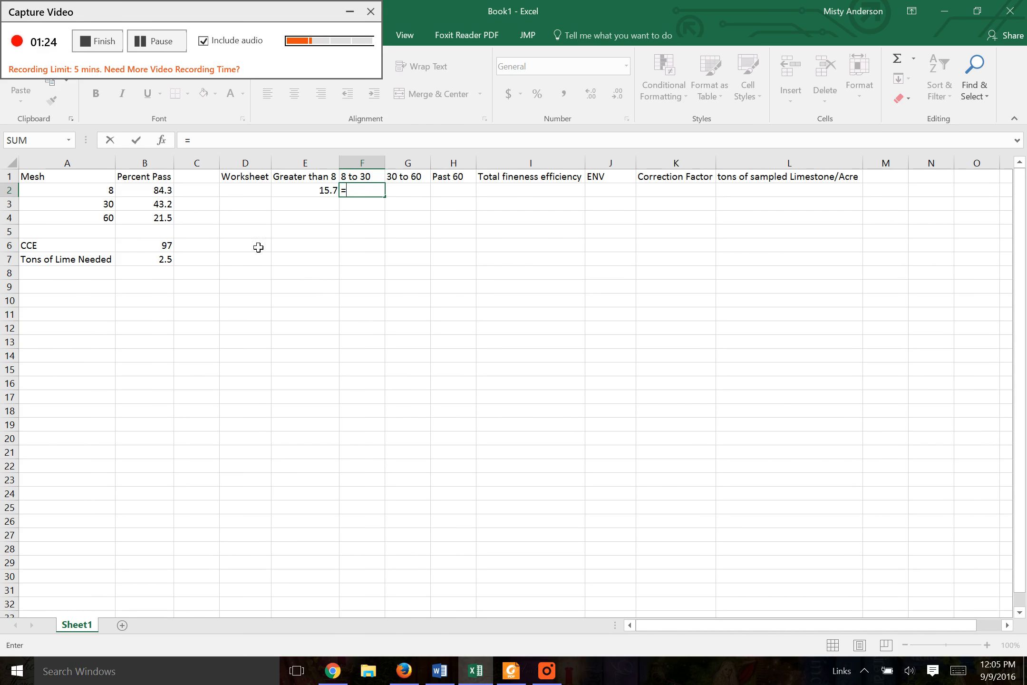
click(169, 194)
text(-)
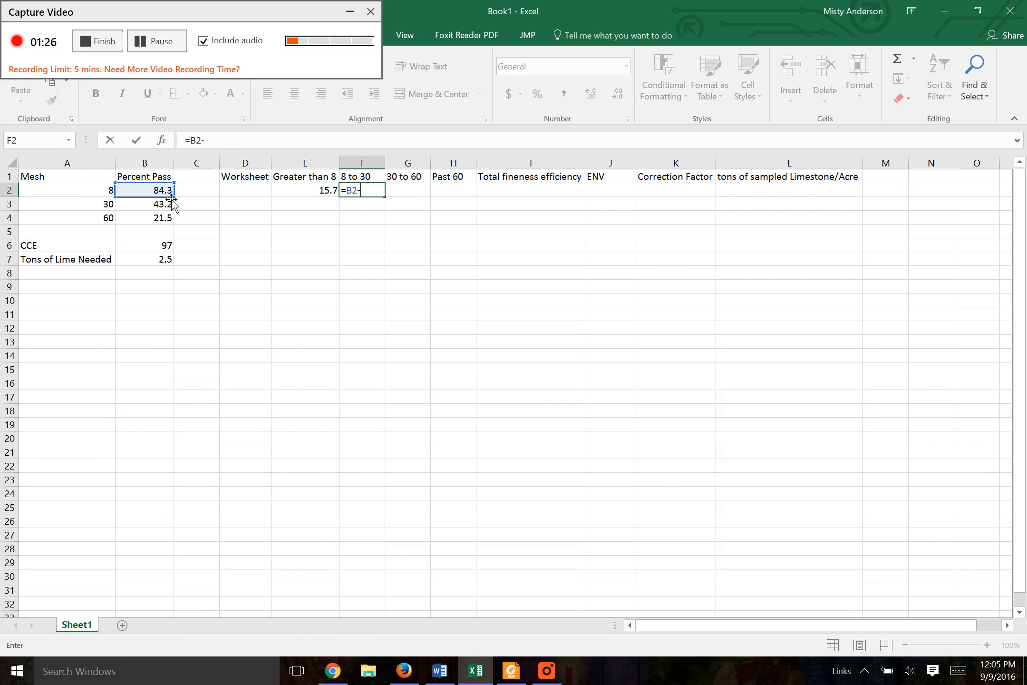
click(164, 205)
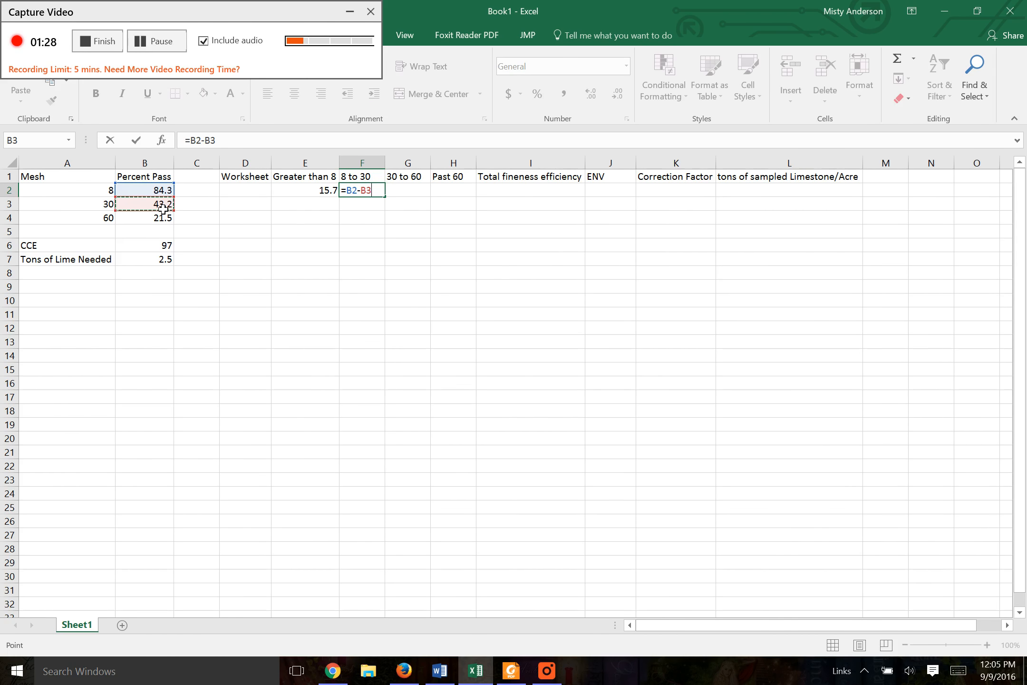
key(Return)
Enter =B3-B4 in G2 to calculate the percentage of particles in the 30 to 60 mesh range
key(Right)
key(Up)
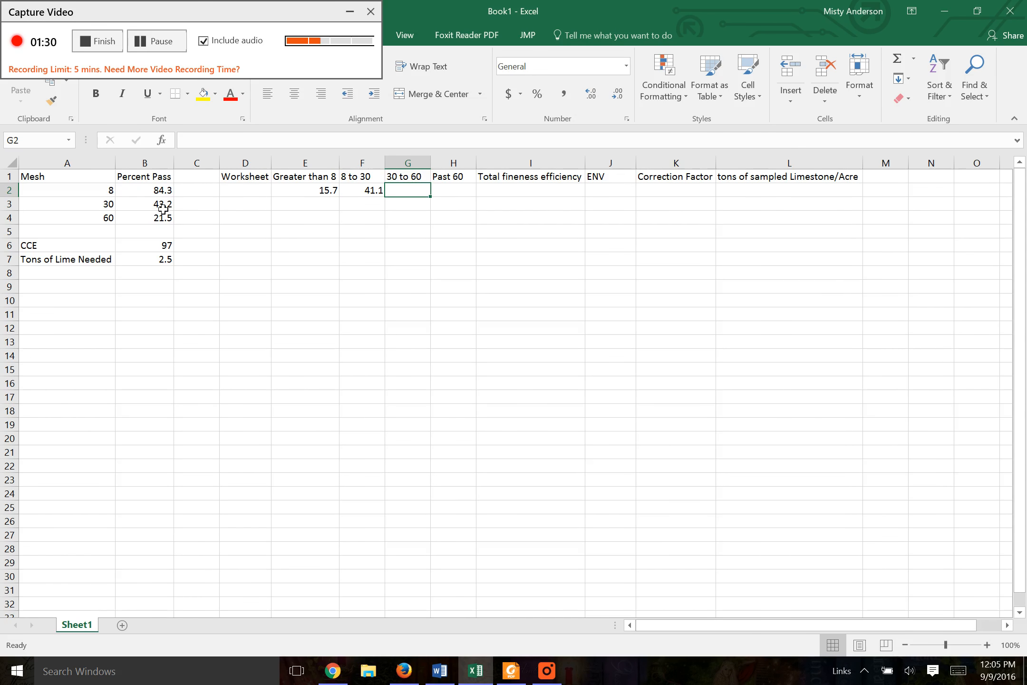
text(=)
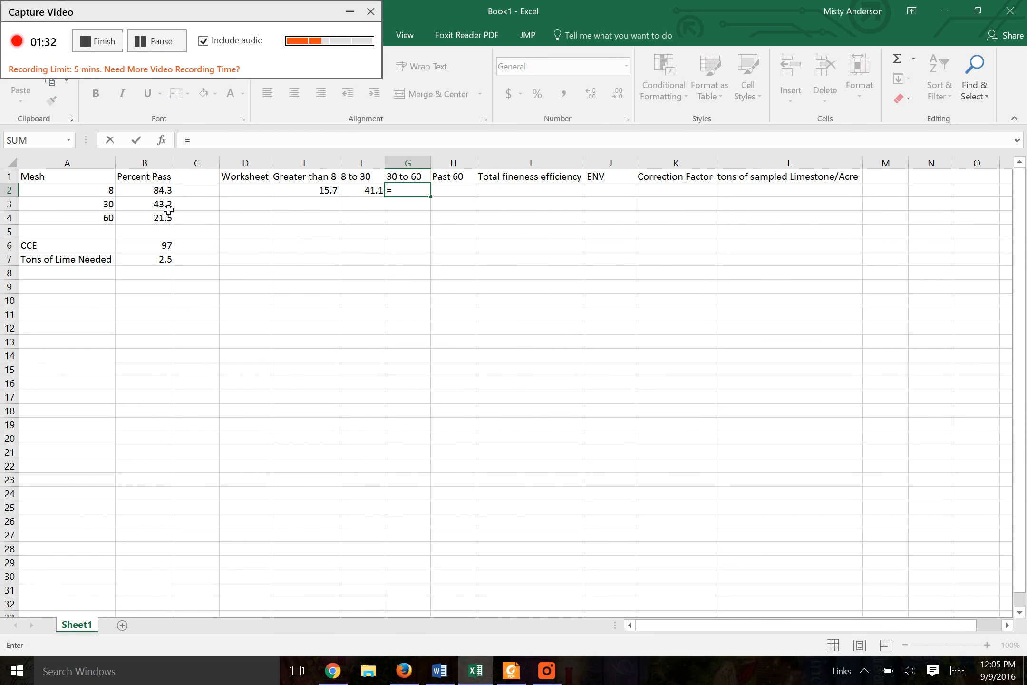
click(165, 206)
text(-)
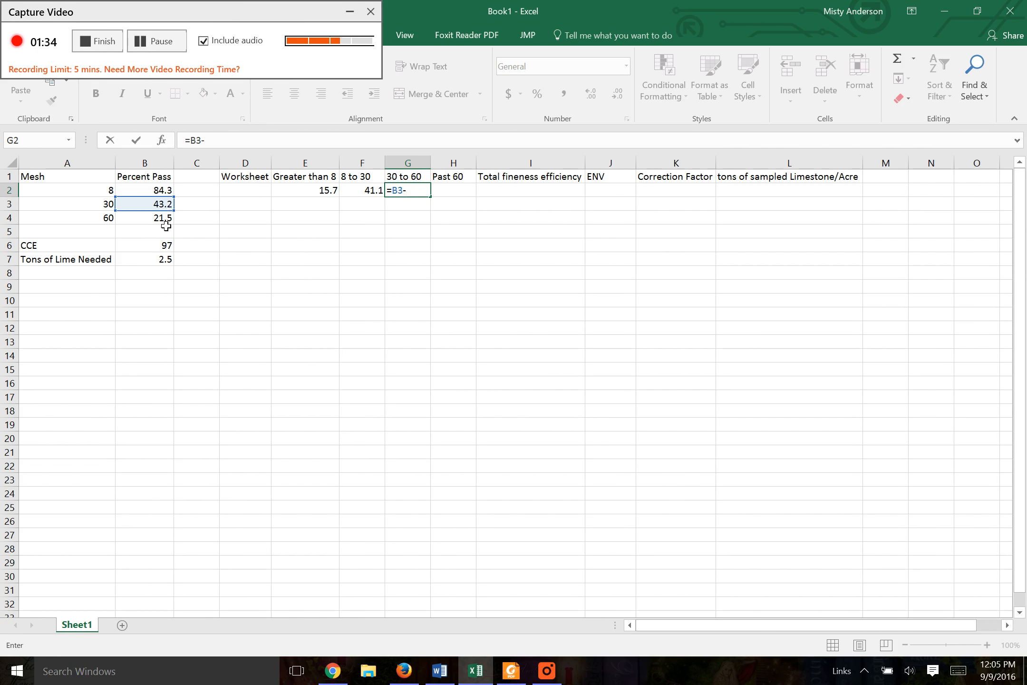
click(165, 220)
key(Return)
Enter =B4 in H2 to bring in the percentage of particles for the Past 60 column
key(Right)
key(Up)
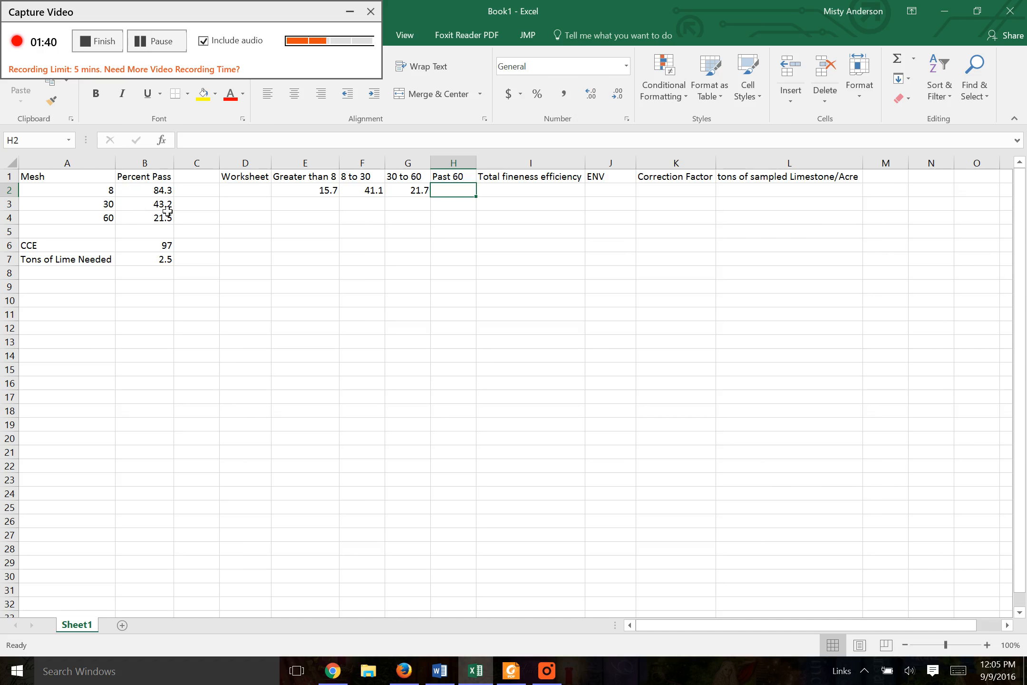
text(=)
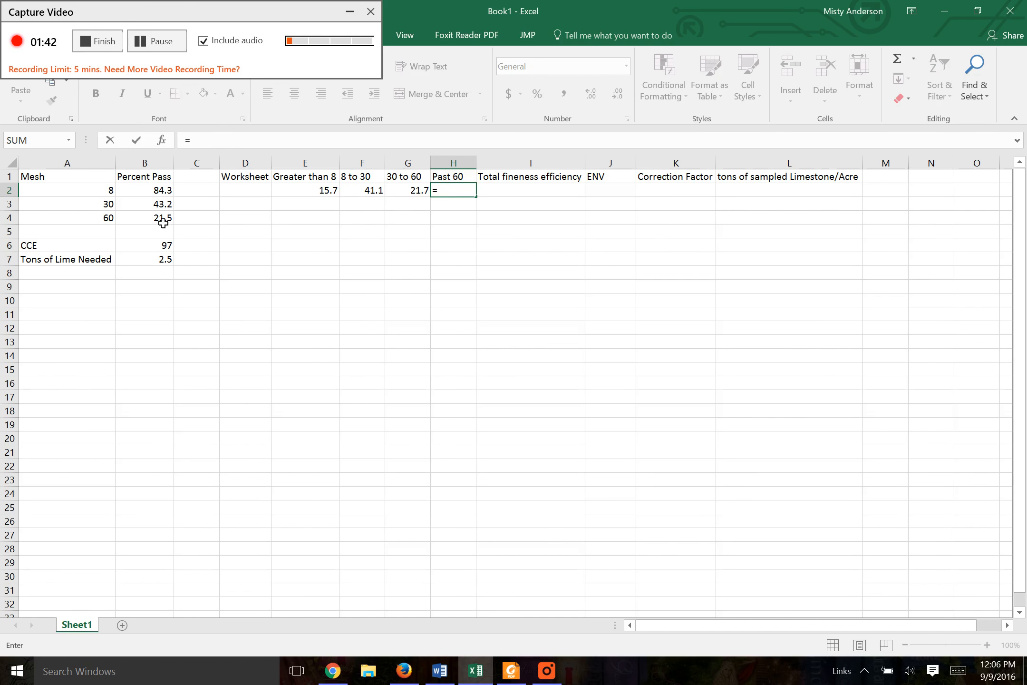
click(164, 219)
key(Return)
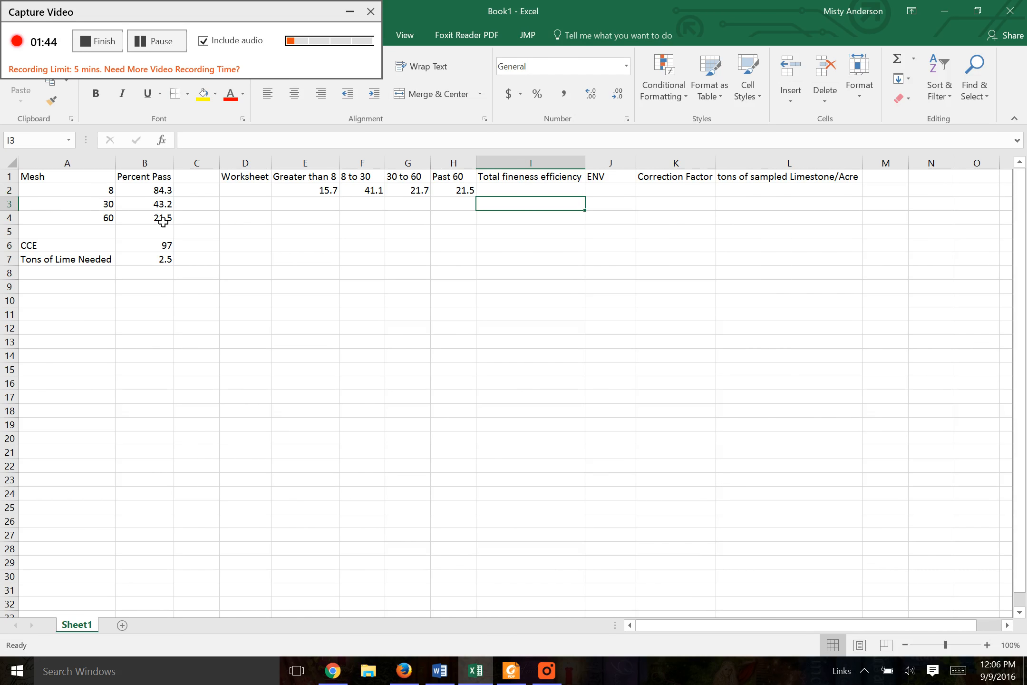
Select I2, switch to the handbook PDF in Foxit Reader and review the worksheet's total fineness efficiency formulas
key(Up)
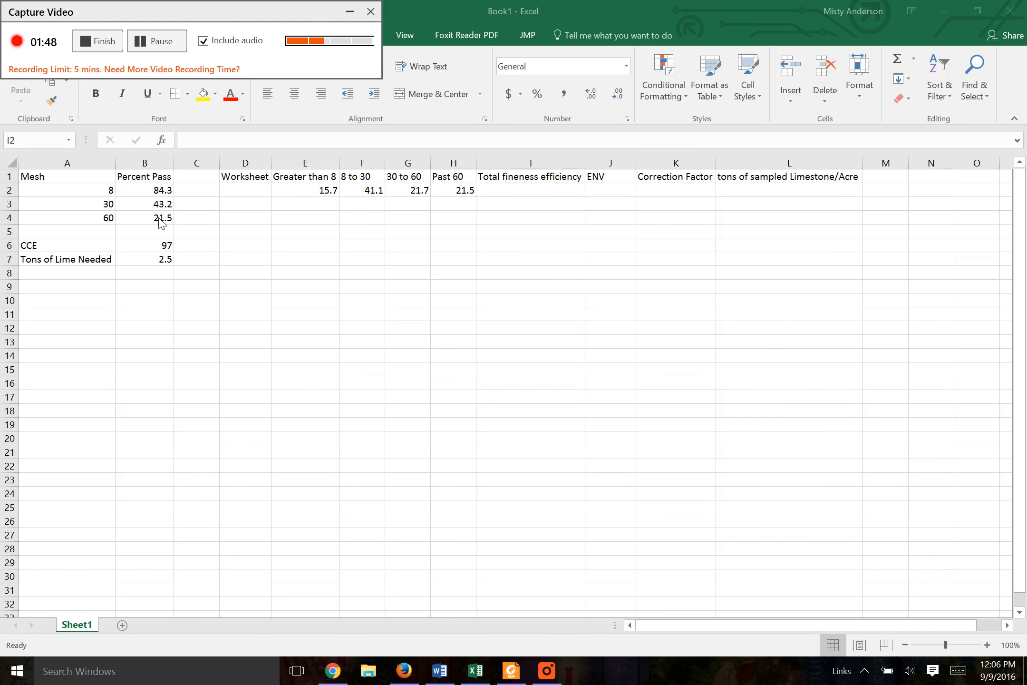
key(alt+Tab)
key(alt+Tab)
key(alt+Tab)
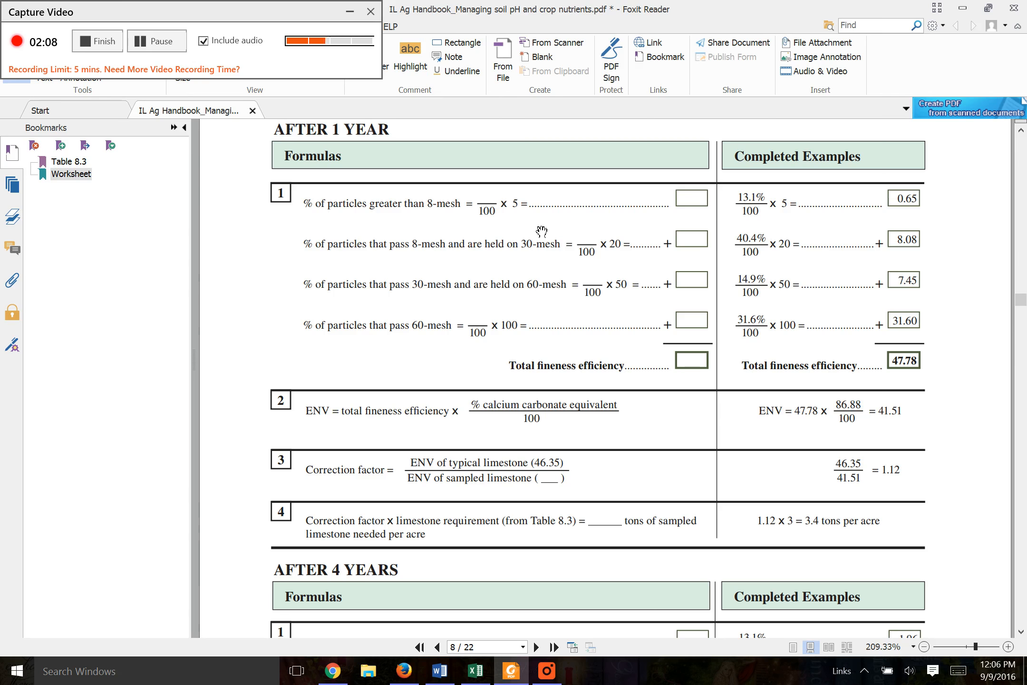
Switch back to Excel and enter =(E2*5+F2*20+G2*50+H2*100)/100 in I2 to calculate the total fineness efficiency
key(alt+Tab)
key(alt+Tab)
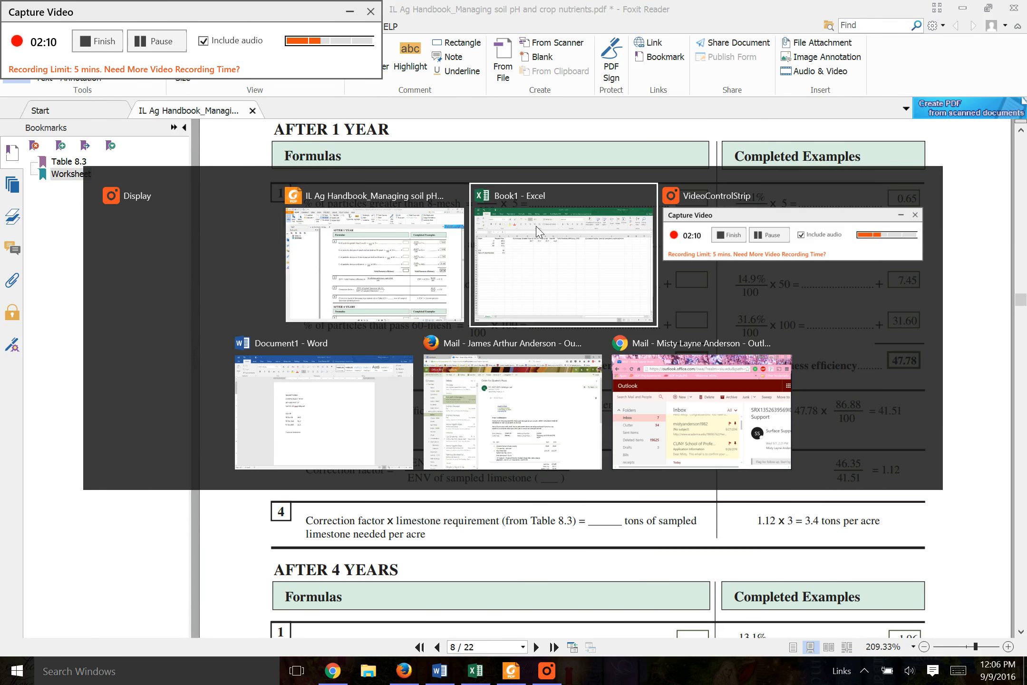
text(=)
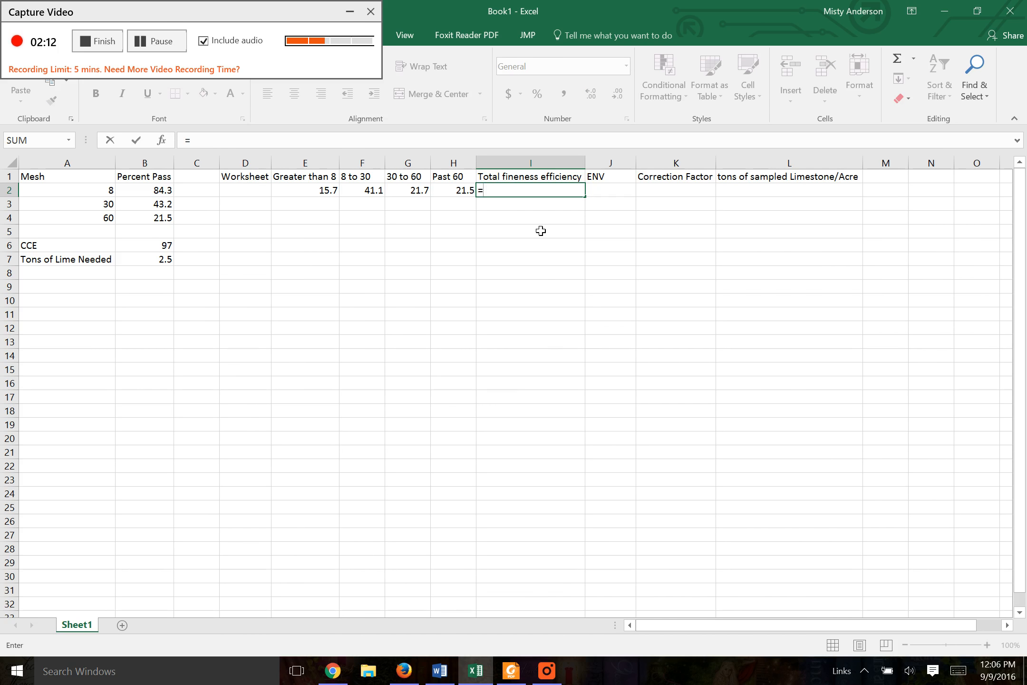
text(()
click(299, 197)
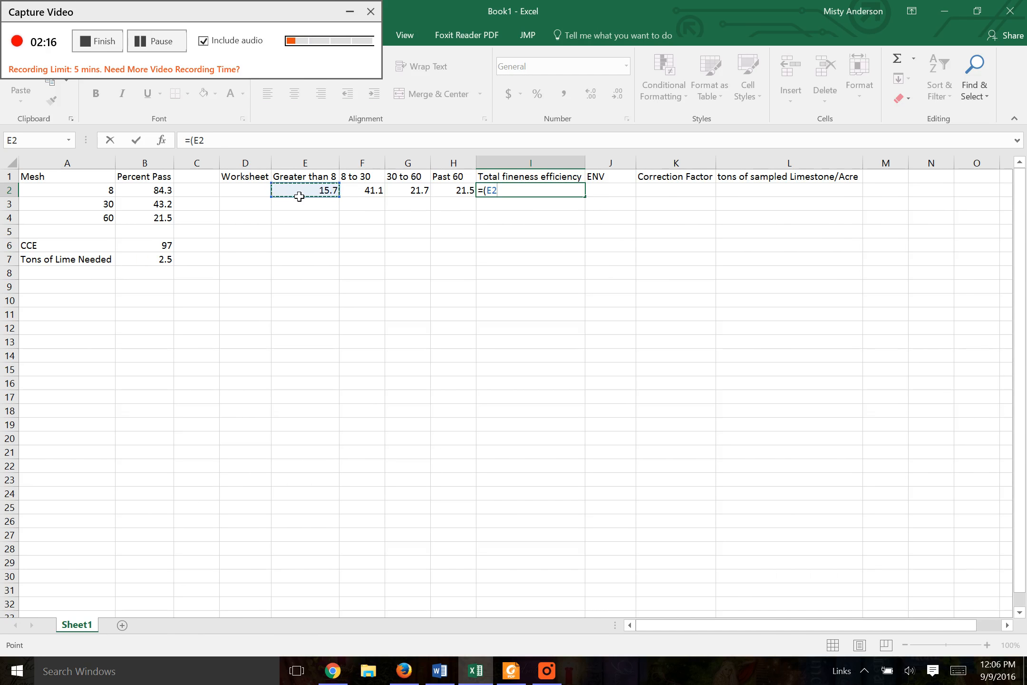
text(*)
click(367, 201)
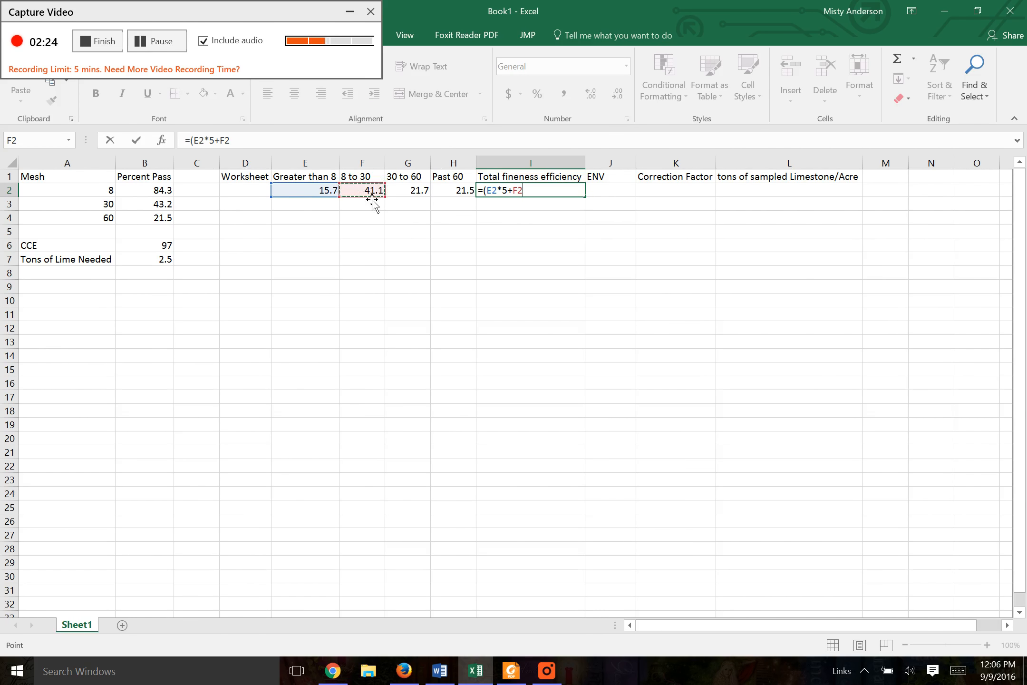
text(*20)
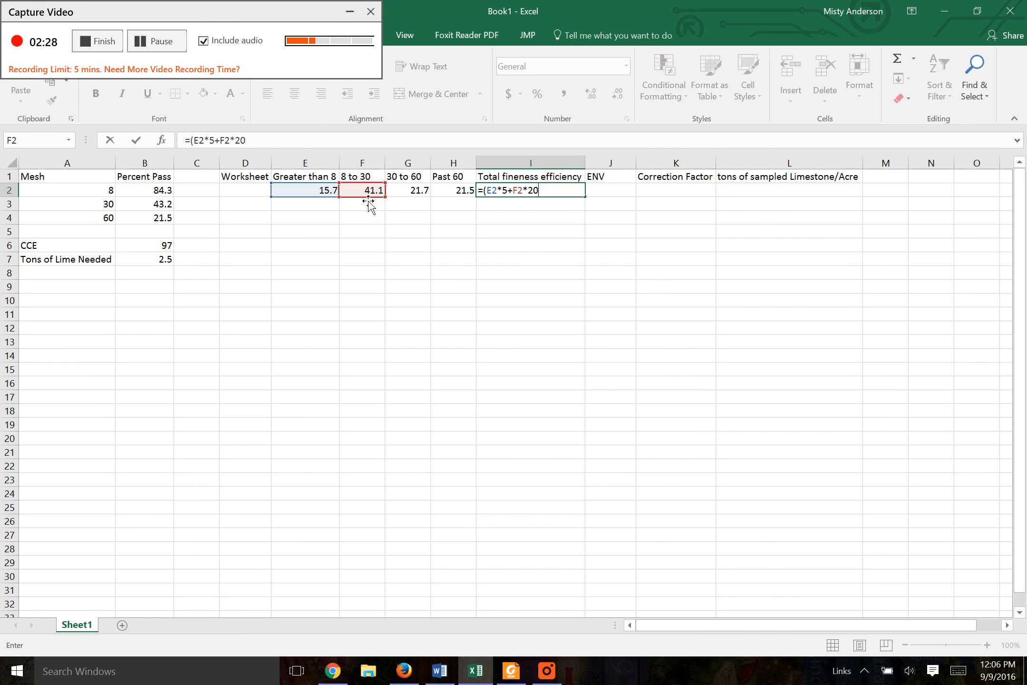
text(+)
click(416, 197)
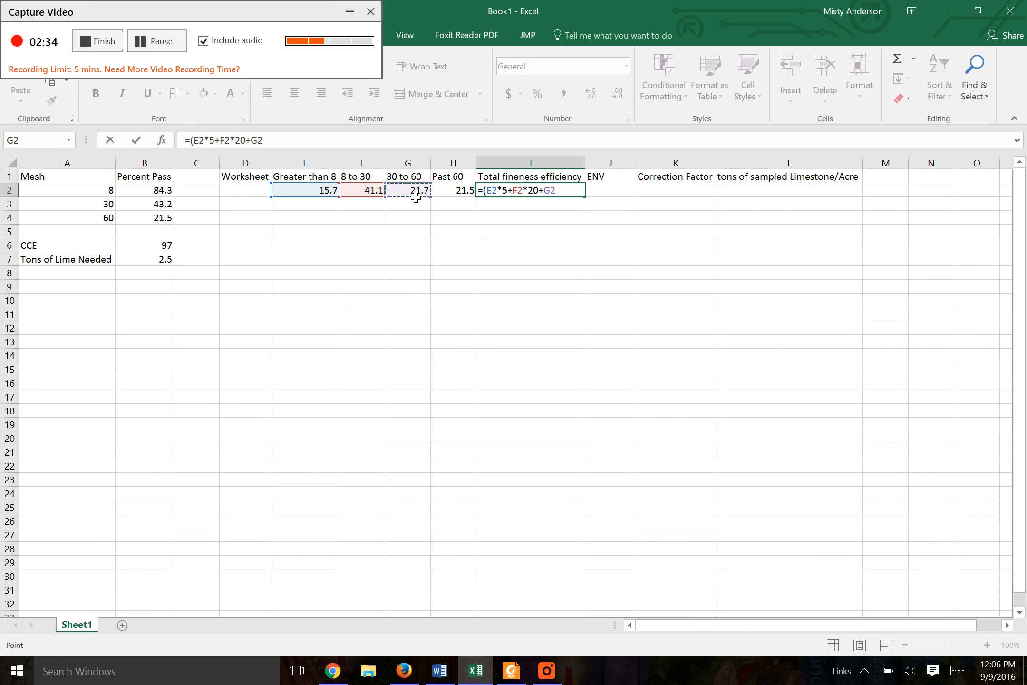
text(*50+)
click(462, 193)
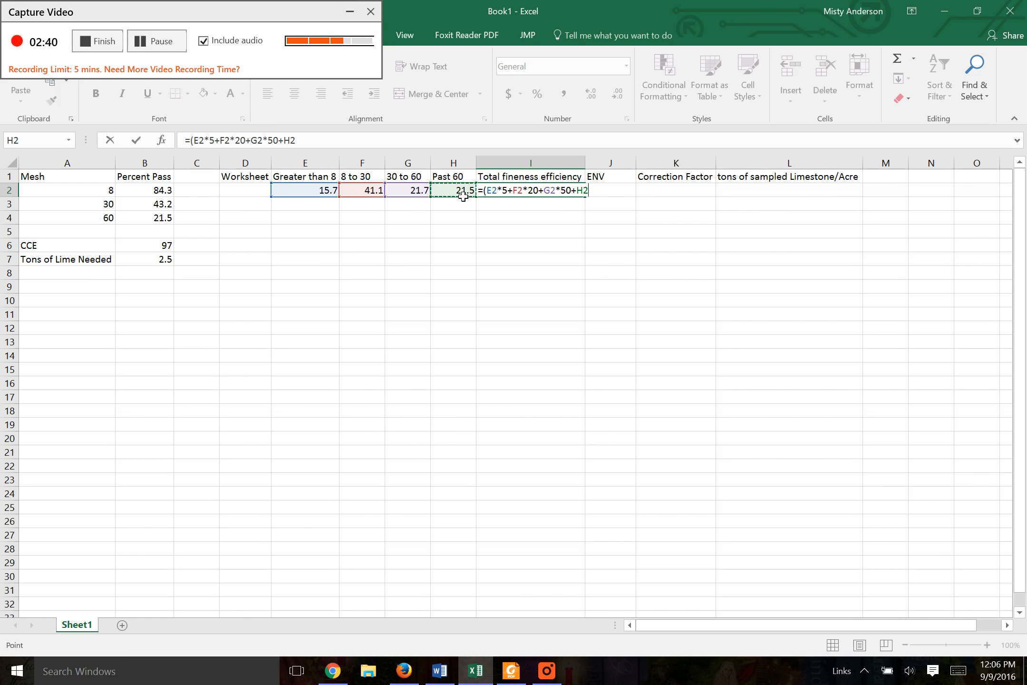
text(*100)
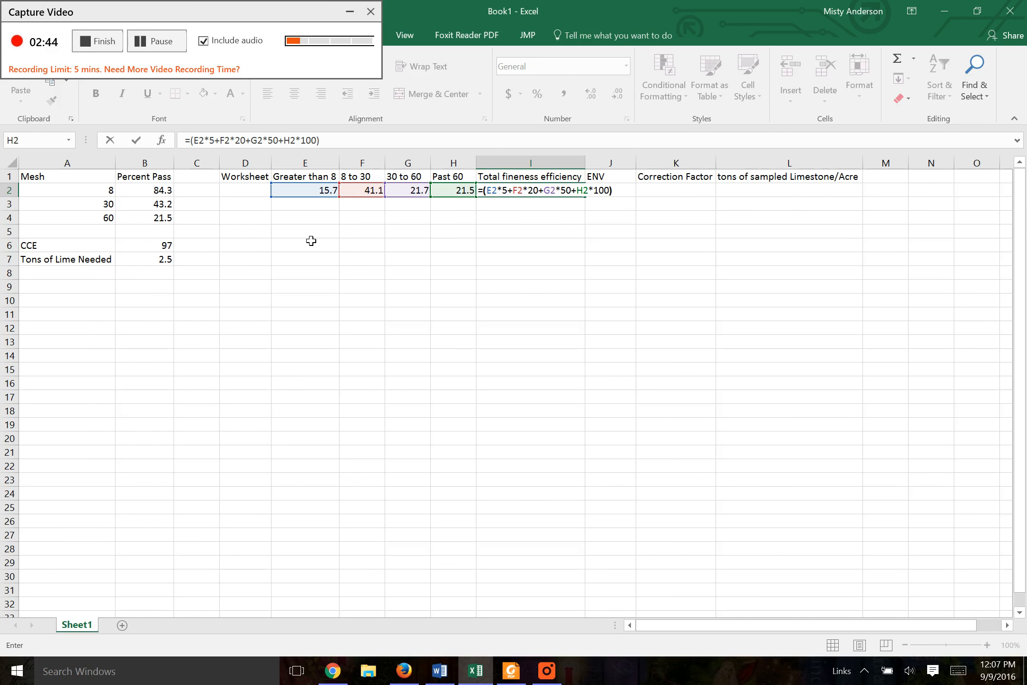
text()/100)
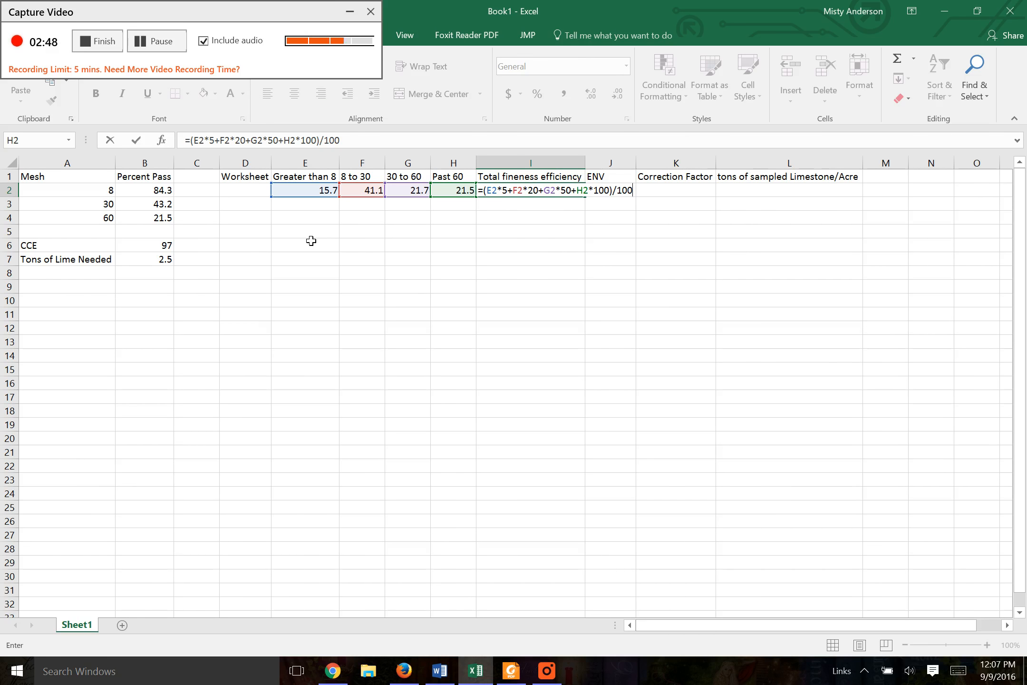
key(Return)
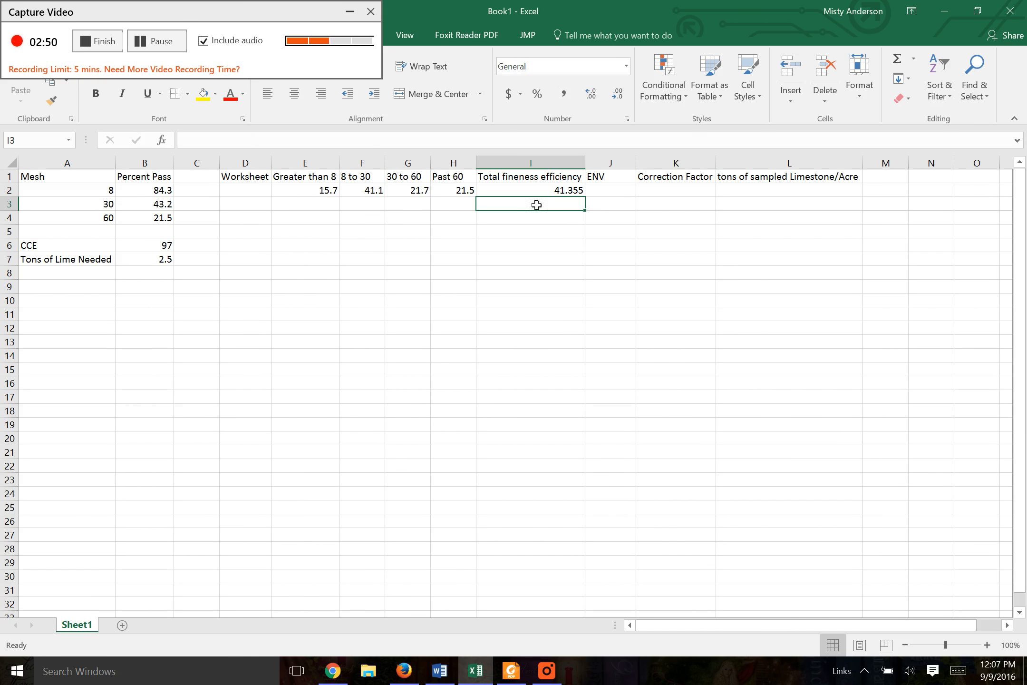
Consult the handbook's ENV formula in Foxit Reader, return to Excel and enter =I2*B6/100 in J2 to calculate the ENV
key(Up)
key(Right)
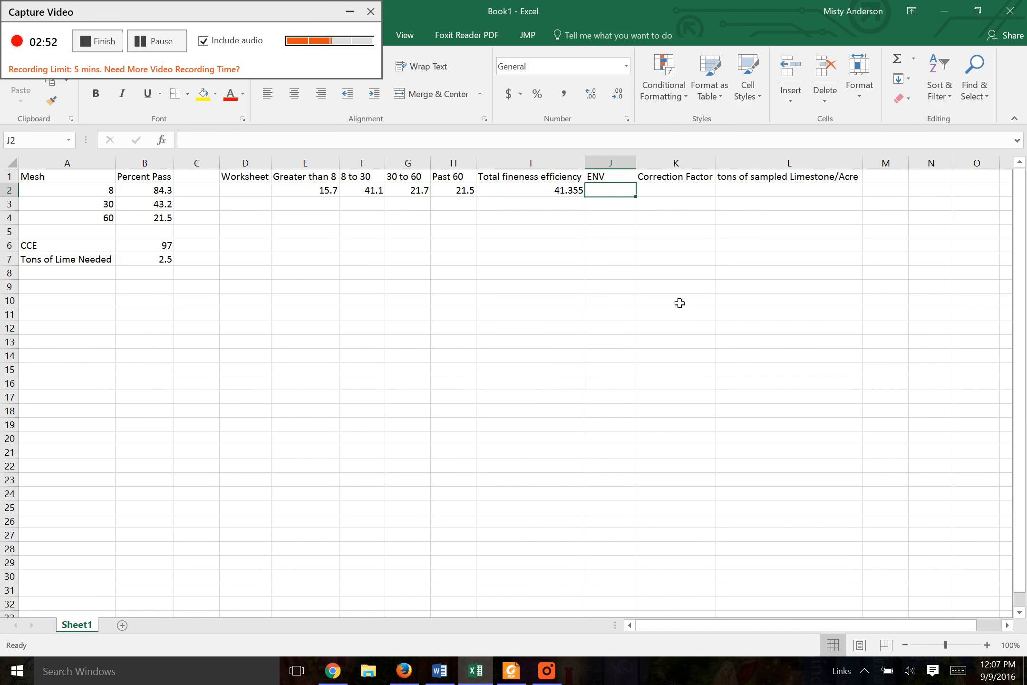
key(alt+Tab)
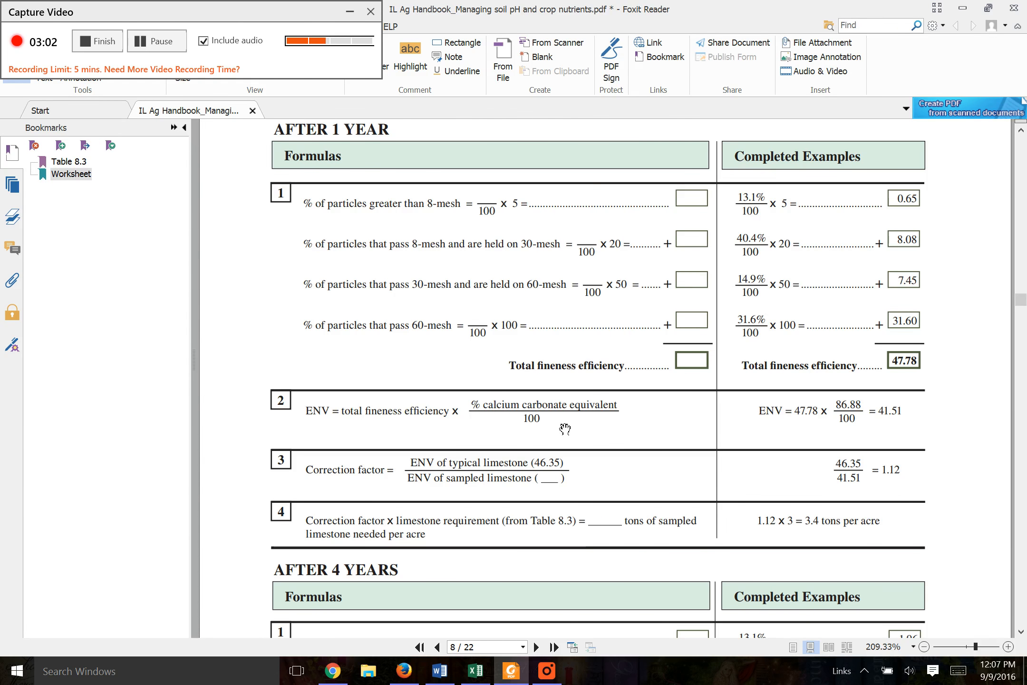
key(alt+Tab)
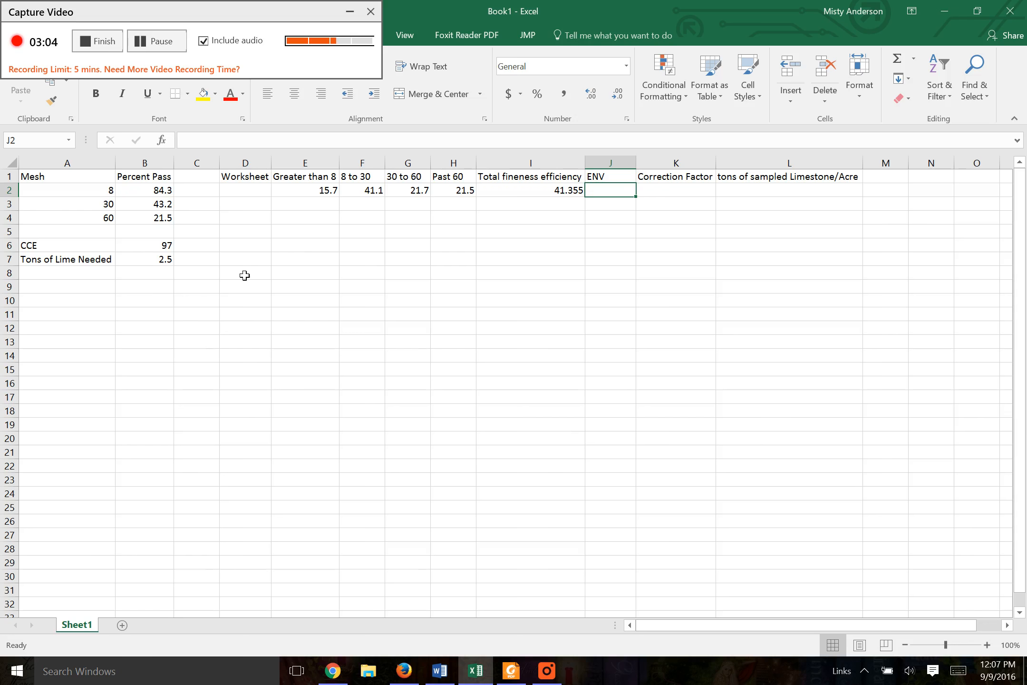
click(157, 248)
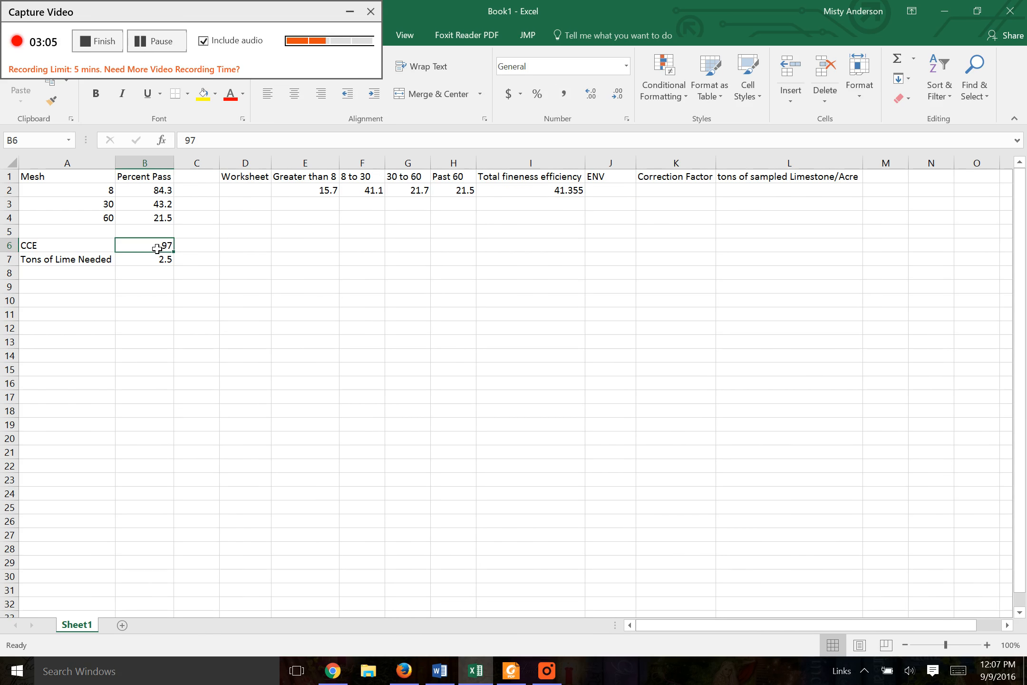
click(608, 197)
text(=)
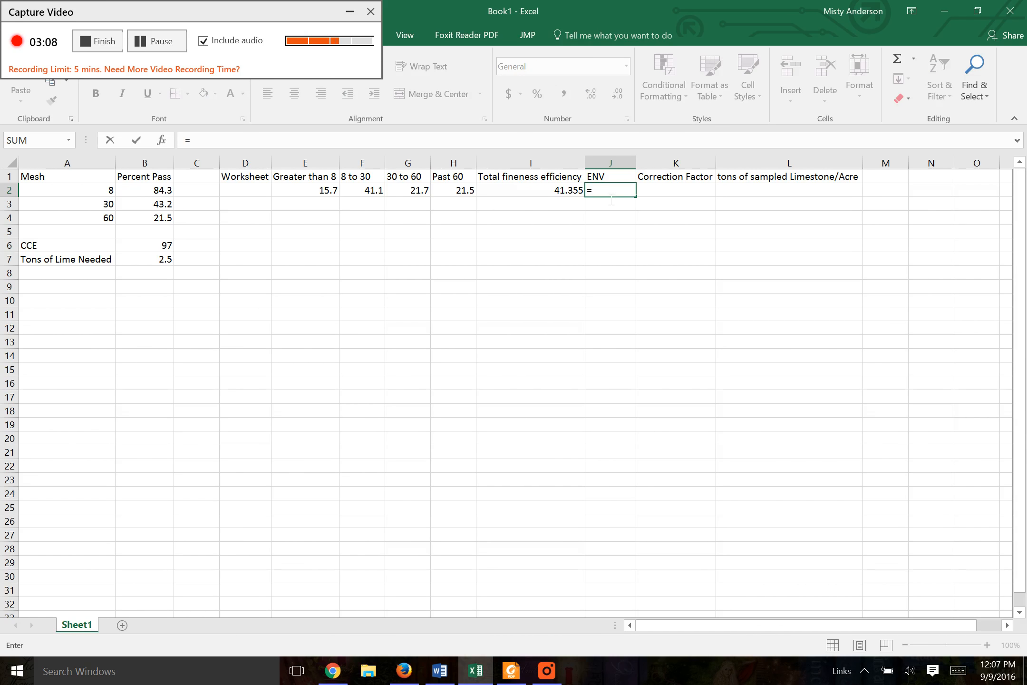
click(533, 196)
text(*)
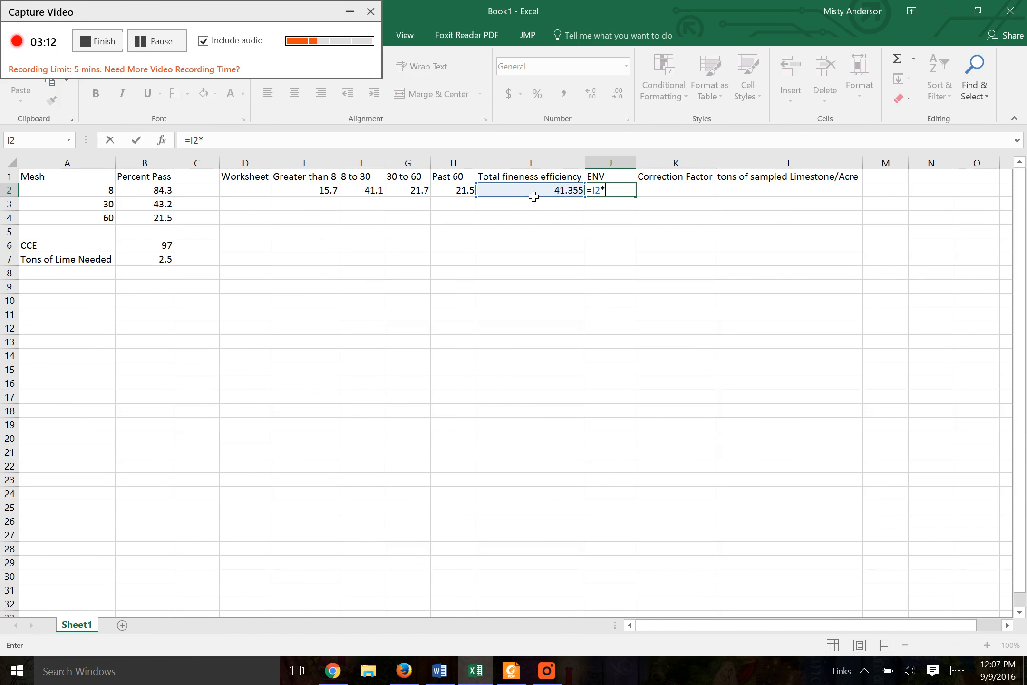
click(147, 250)
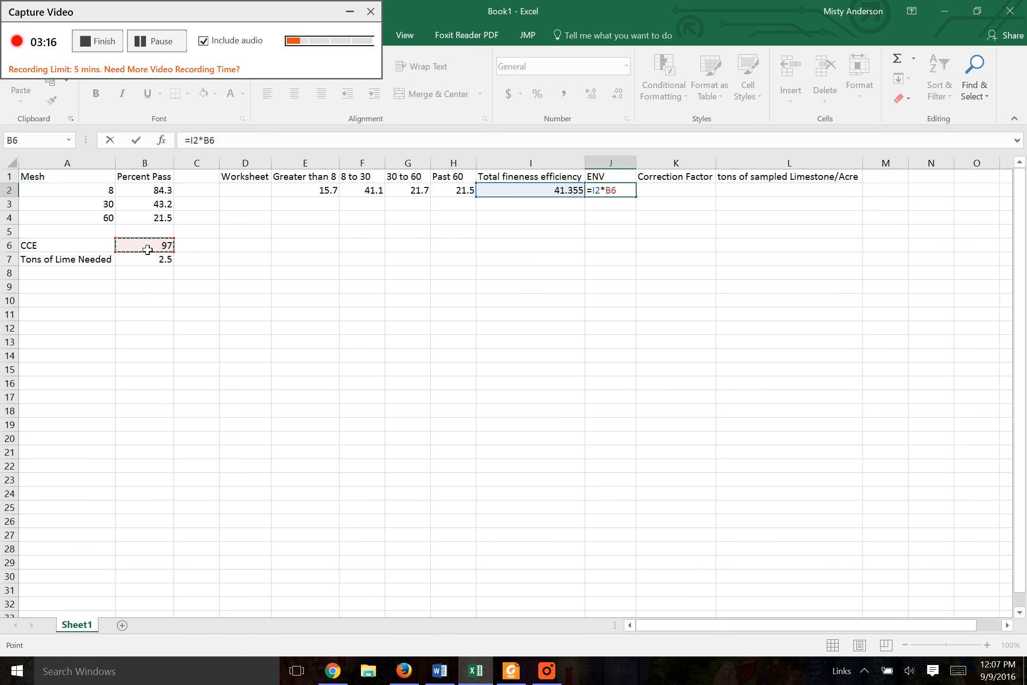
text(/100)
key(Return)
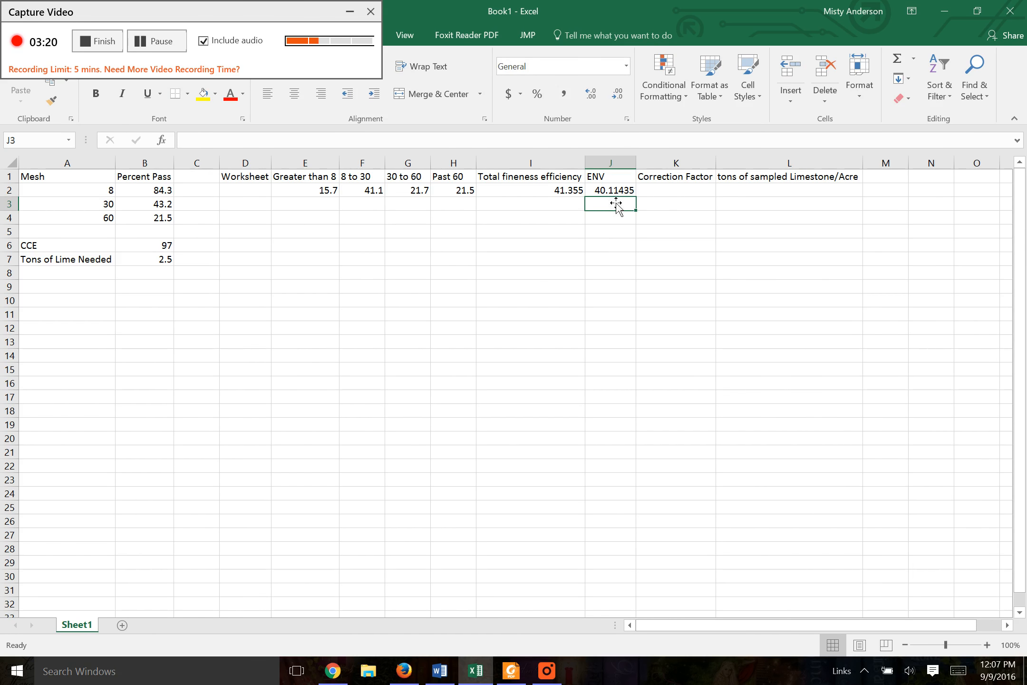
Check the correction factor formula in the handbook PDF, return to Excel and enter =46.35/J2 in K2
click(675, 194)
key(alt+Tab)
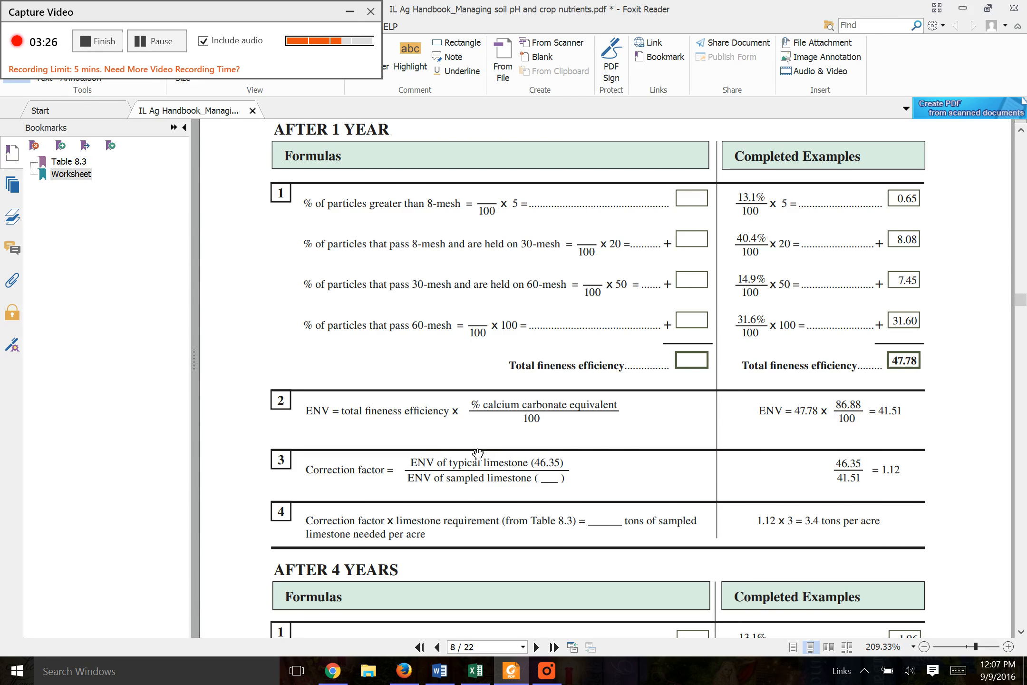
key(alt+Tab)
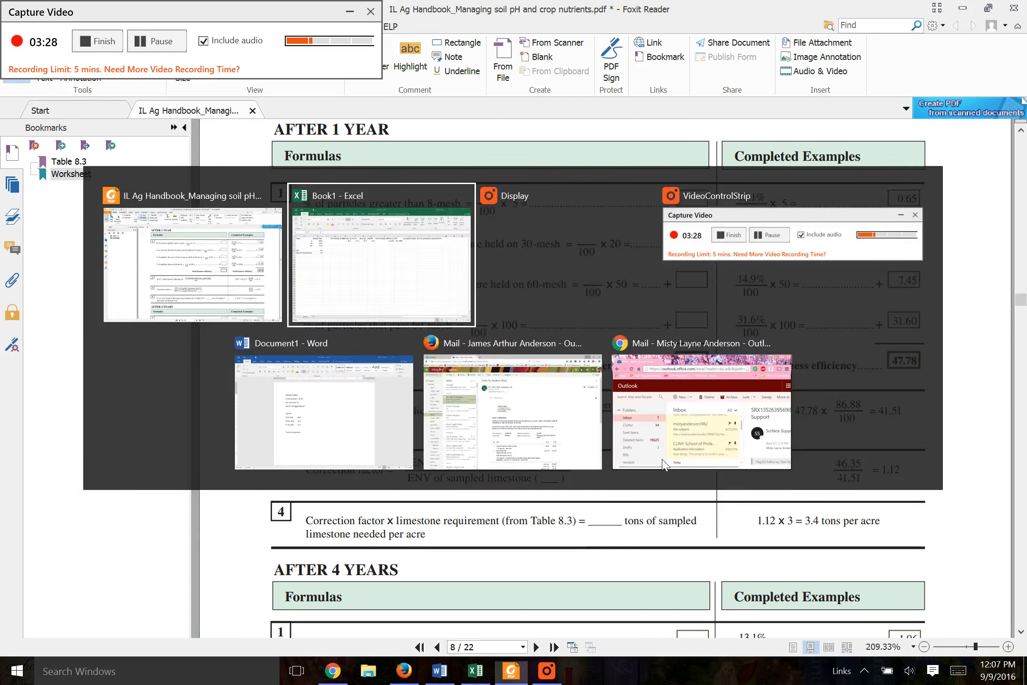
text(=46)
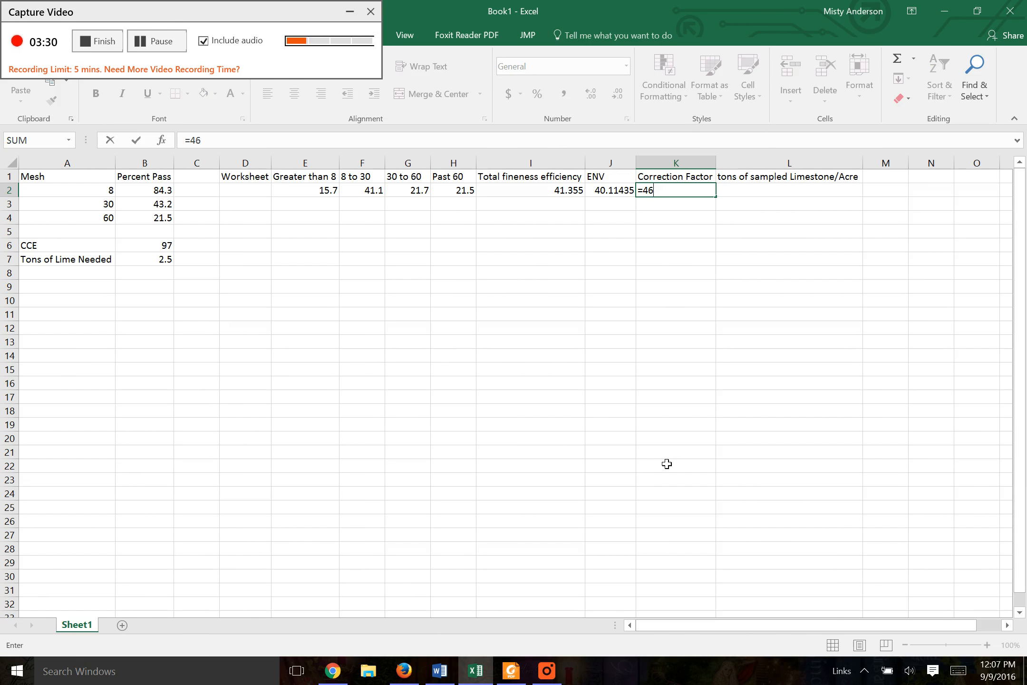
text(.35/)
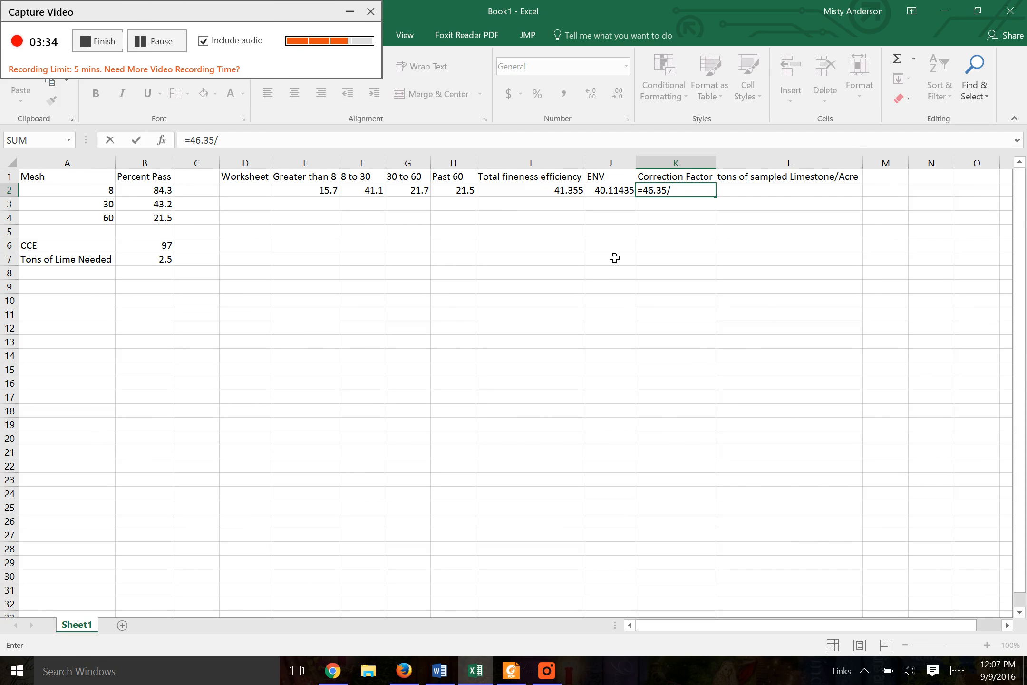
click(608, 193)
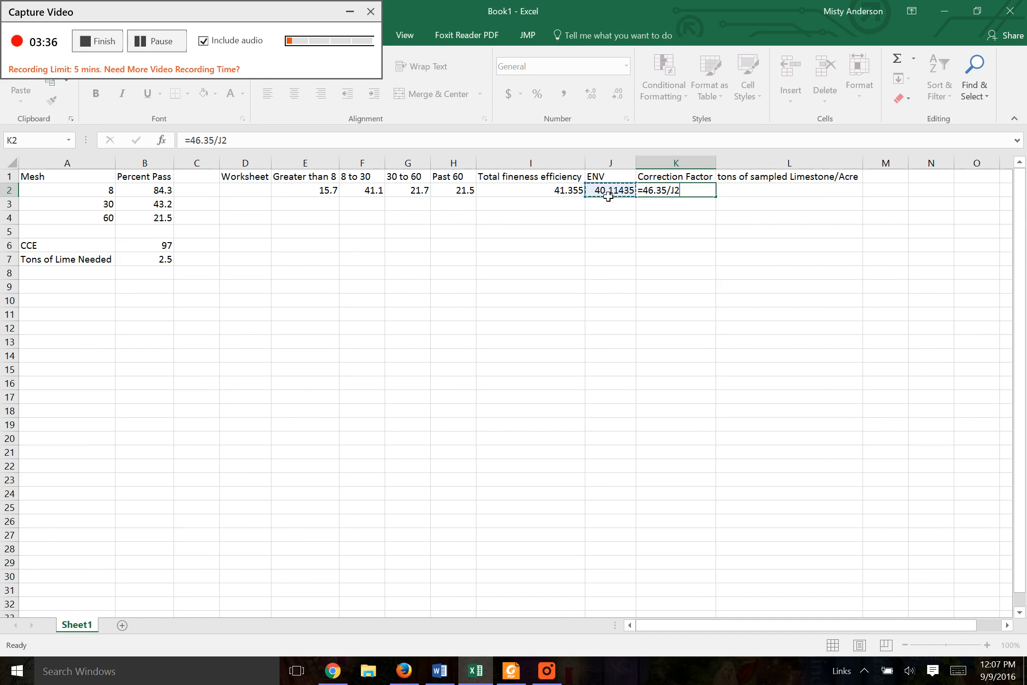
key(Return)
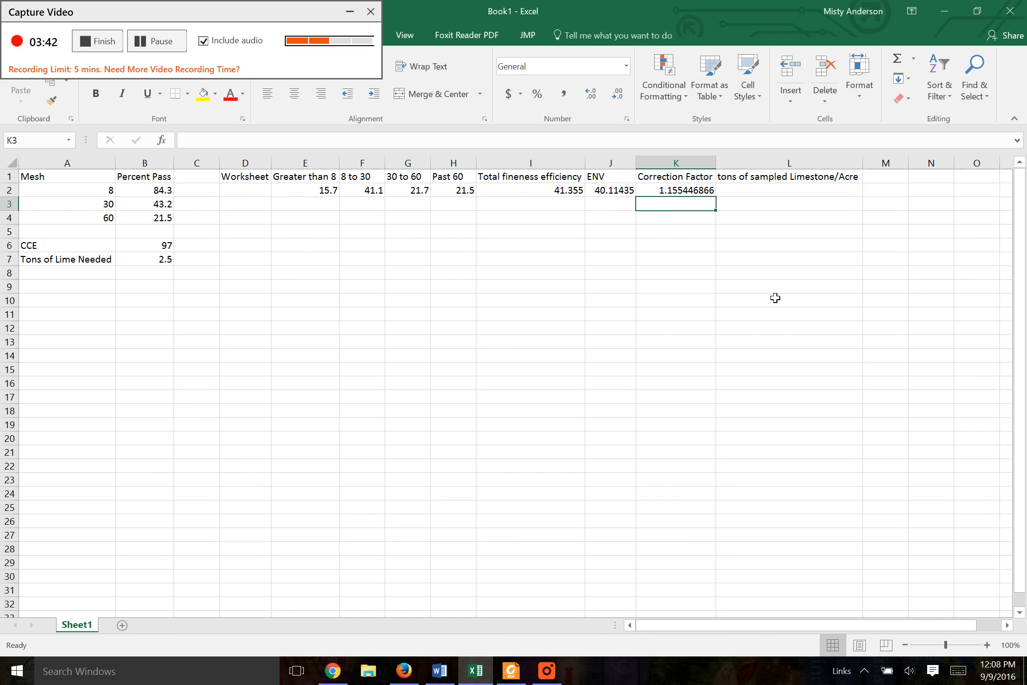
Enter =B7*K2 in L2 to calculate the tons of sampled limestone needed per acre
key(Right)
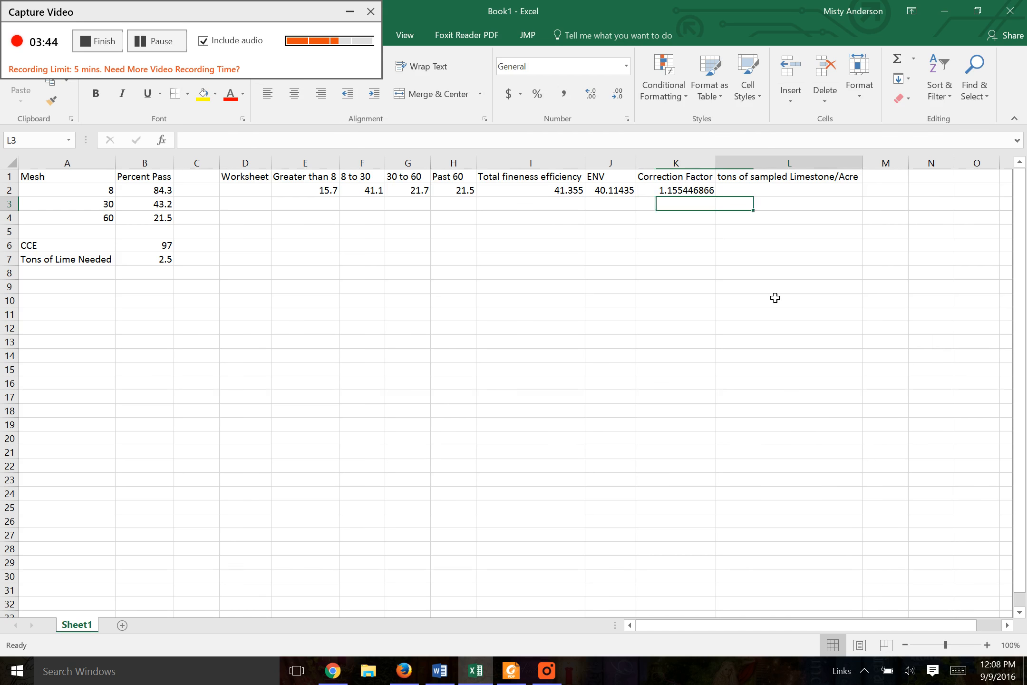
key(Up)
text(=)
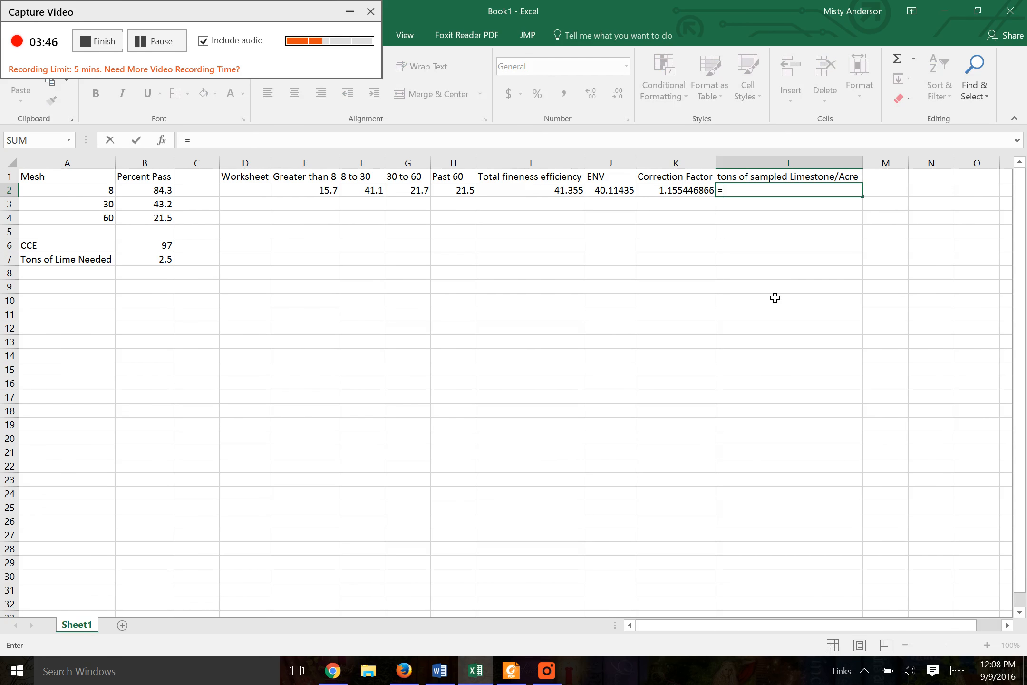
click(159, 265)
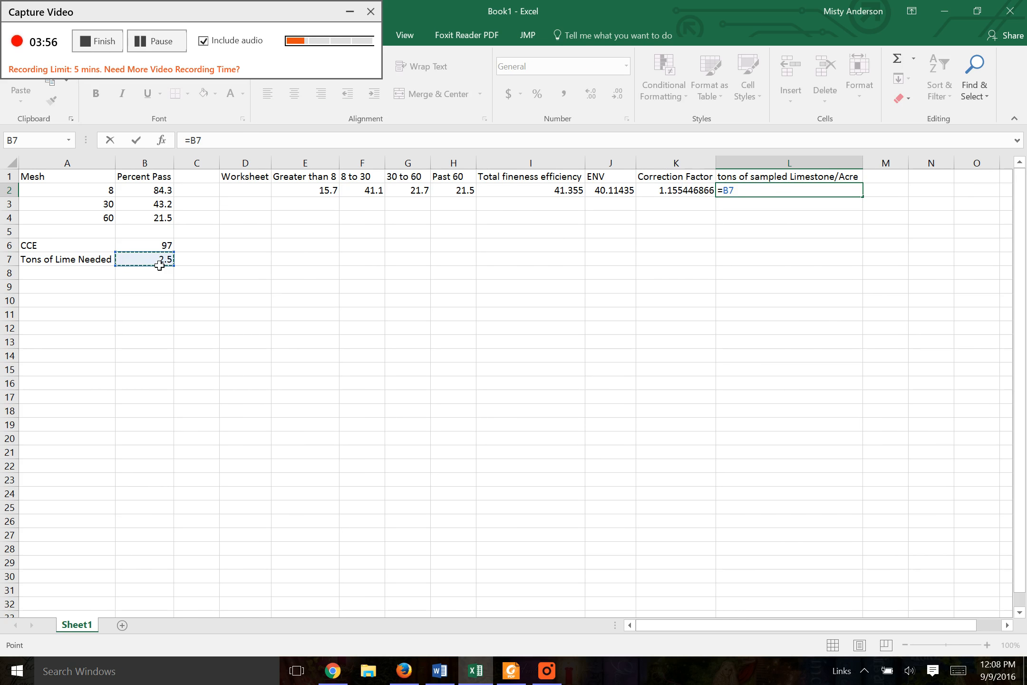
text(*)
click(665, 196)
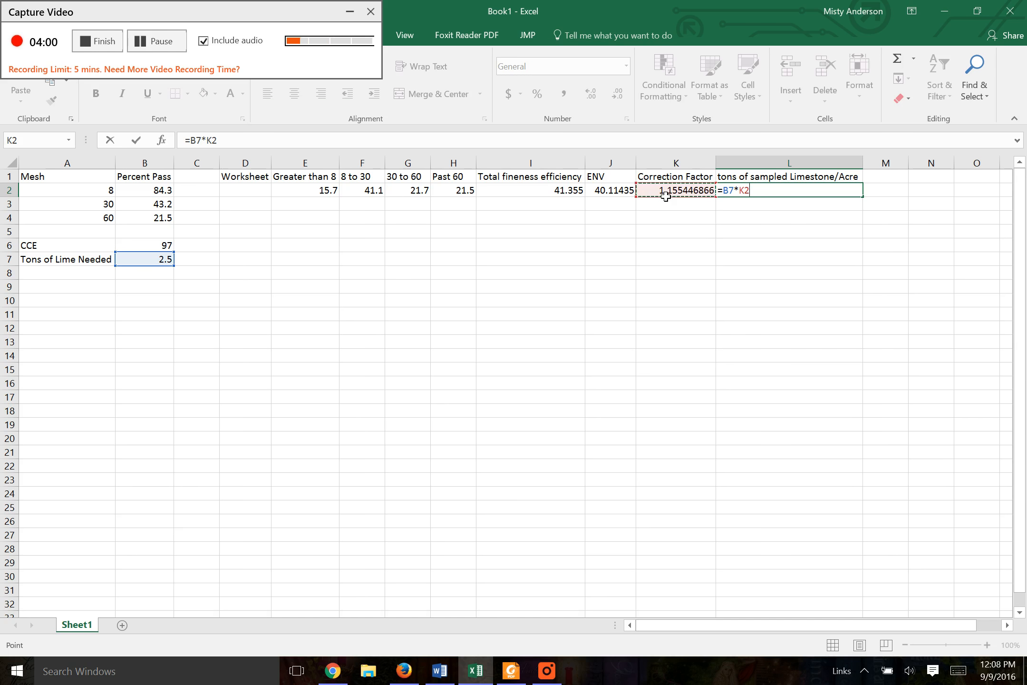
key(Return)
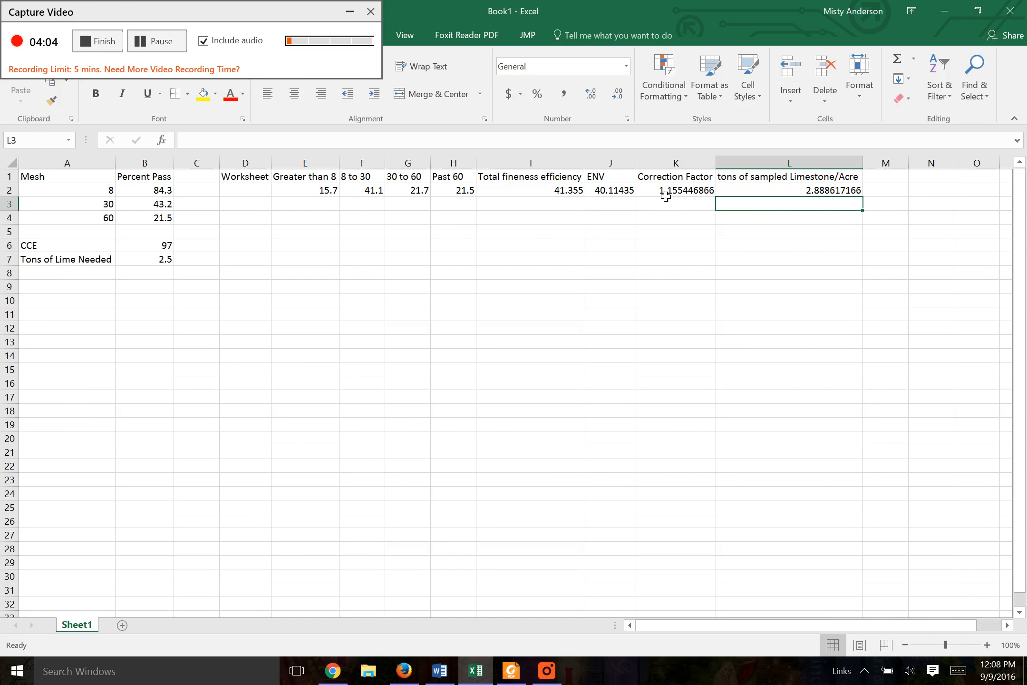
Replace the percent pass values in B2, B3 and B4 with 92, 48 and 37
key(Left)
key(Left)
key(Left)
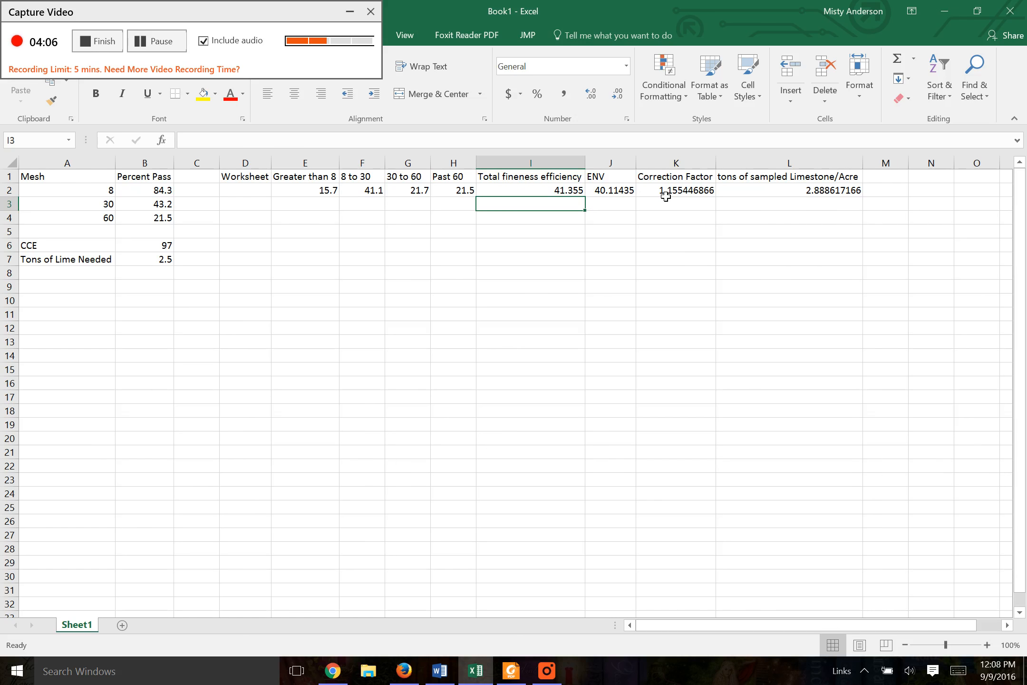
key(Left)
key(Left)
key(Left)
key(Left)
key(Left)
key(Left)
key(Left)
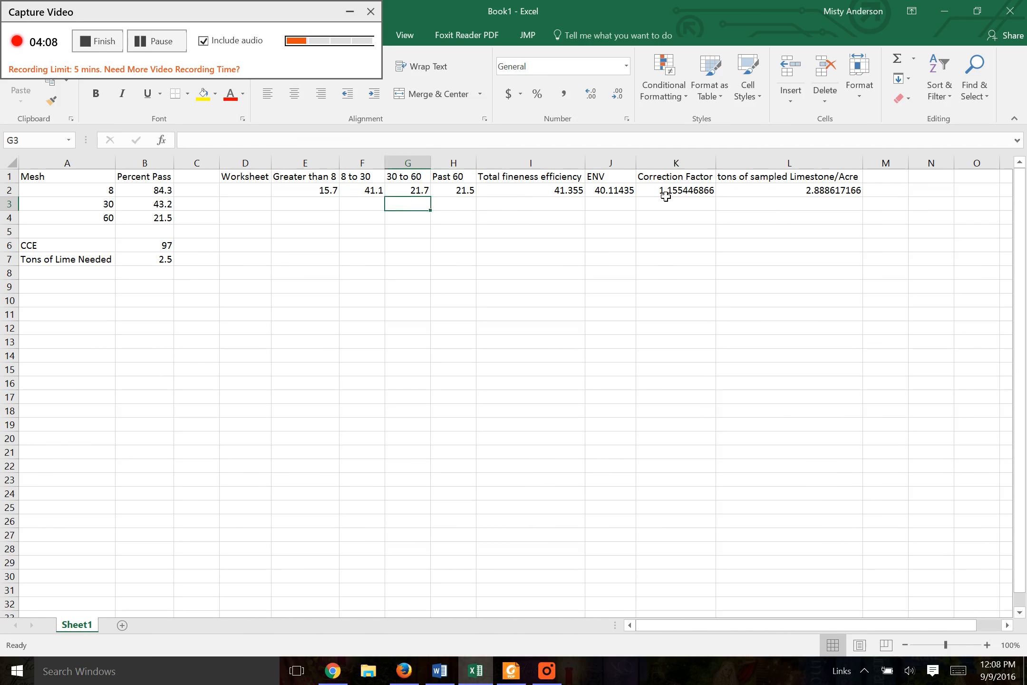
key(Up)
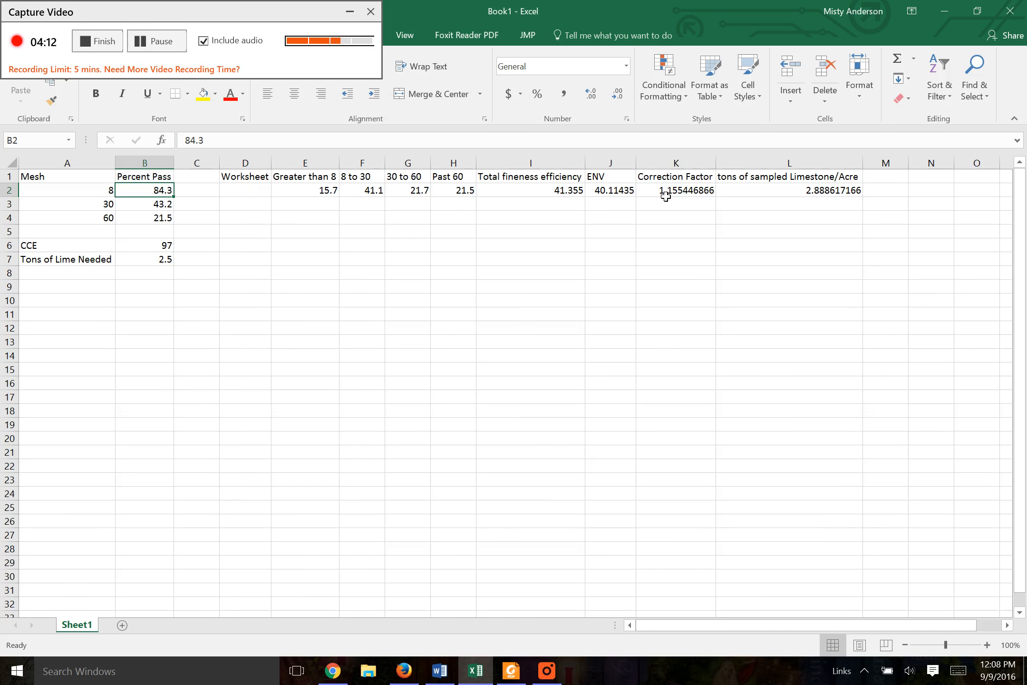
text(92)
key(Return)
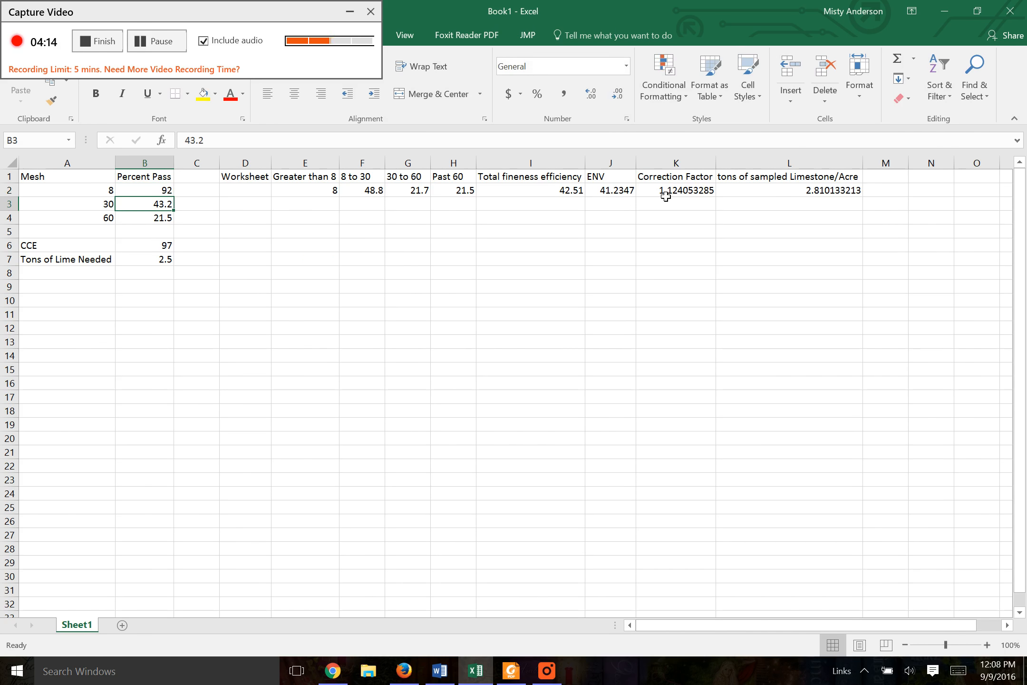
text(48)
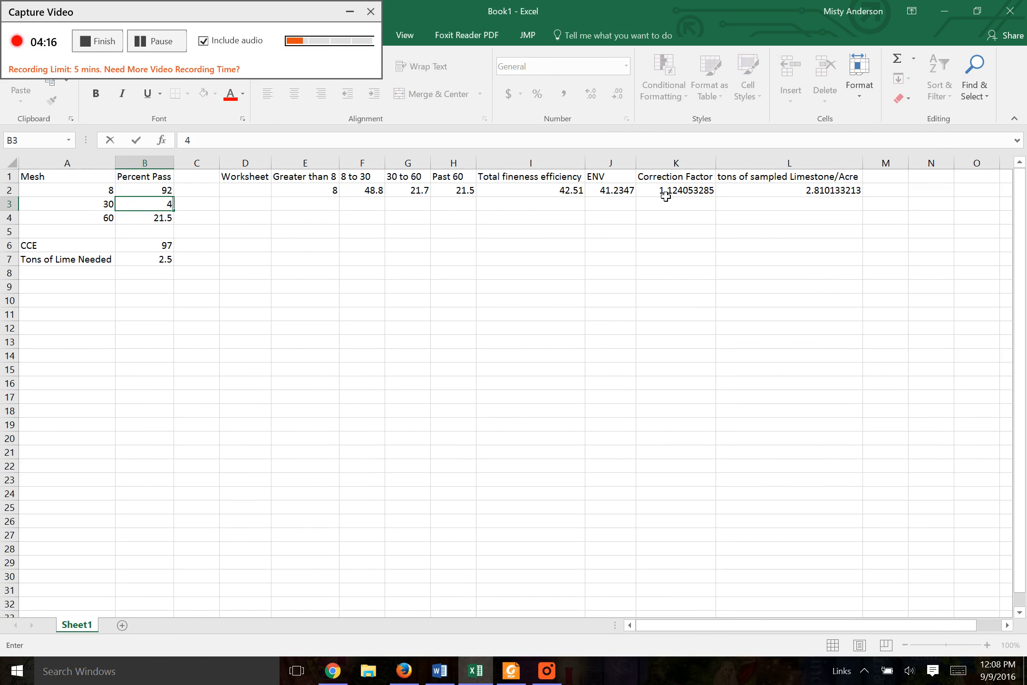
key(Return)
text(37)
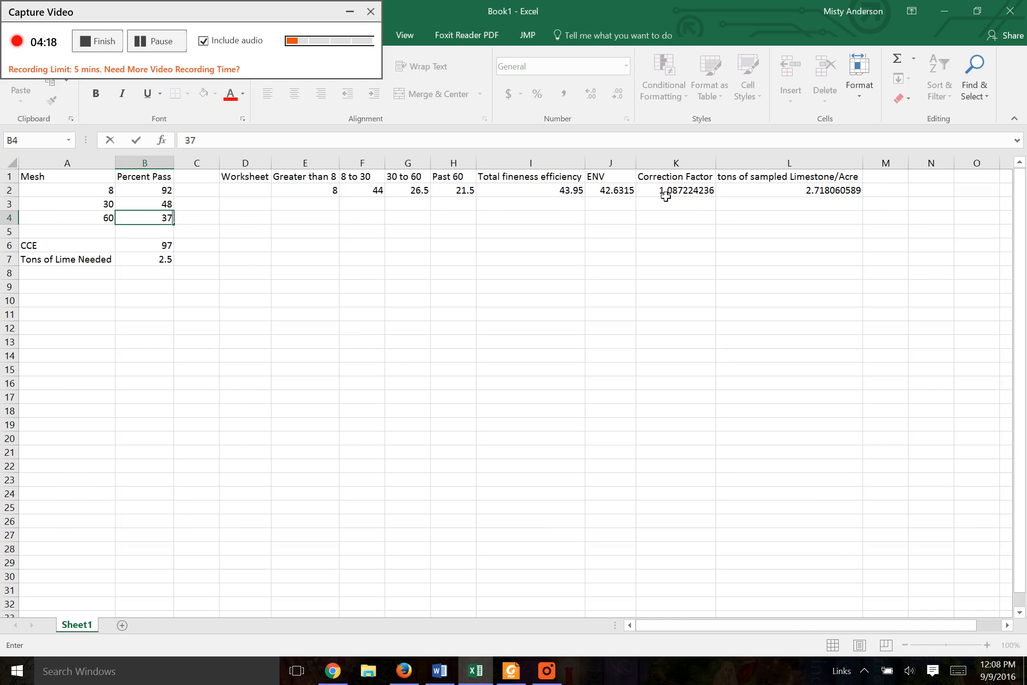
key(Return)
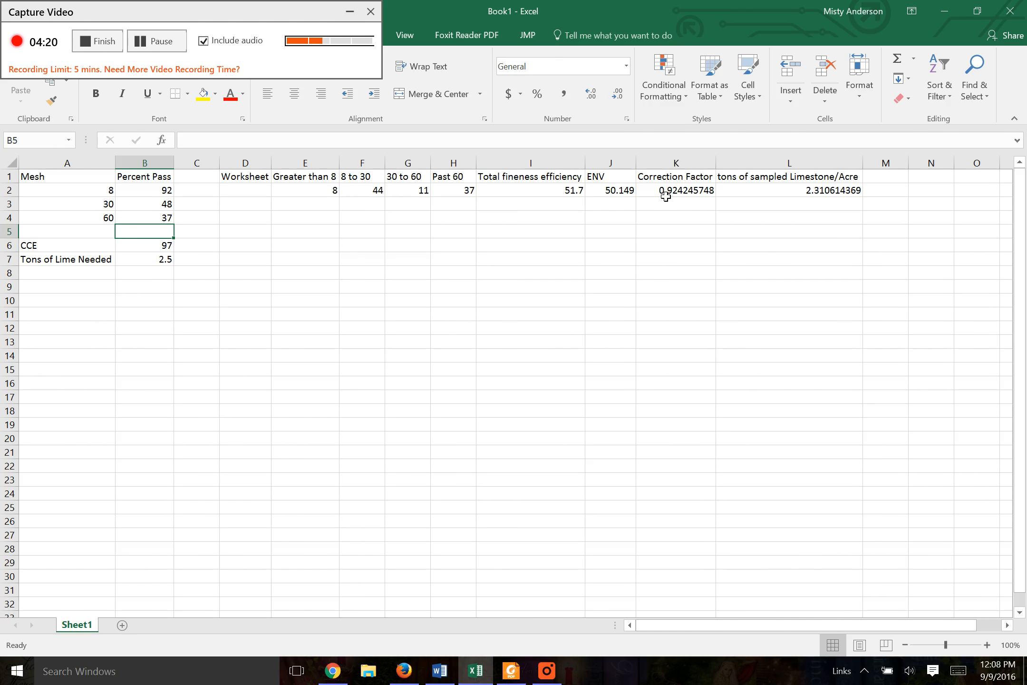
Set the CCE in B6 to 75 and the tons of lime needed in B7 to 2
key(Down)
key(Down)
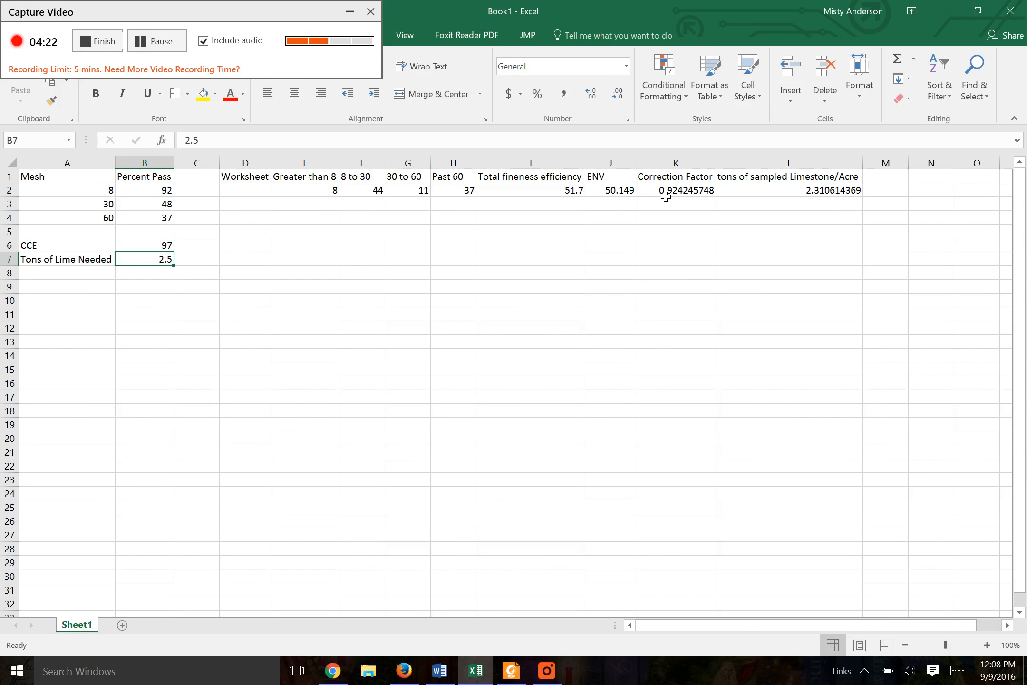
key(Up)
text(75)
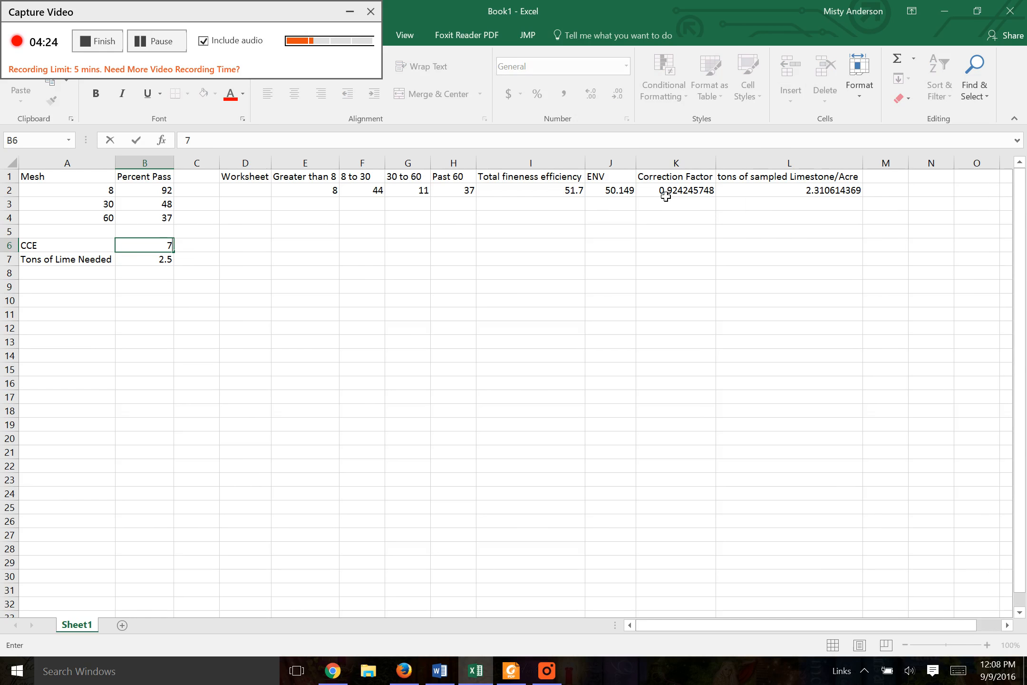
key(Return)
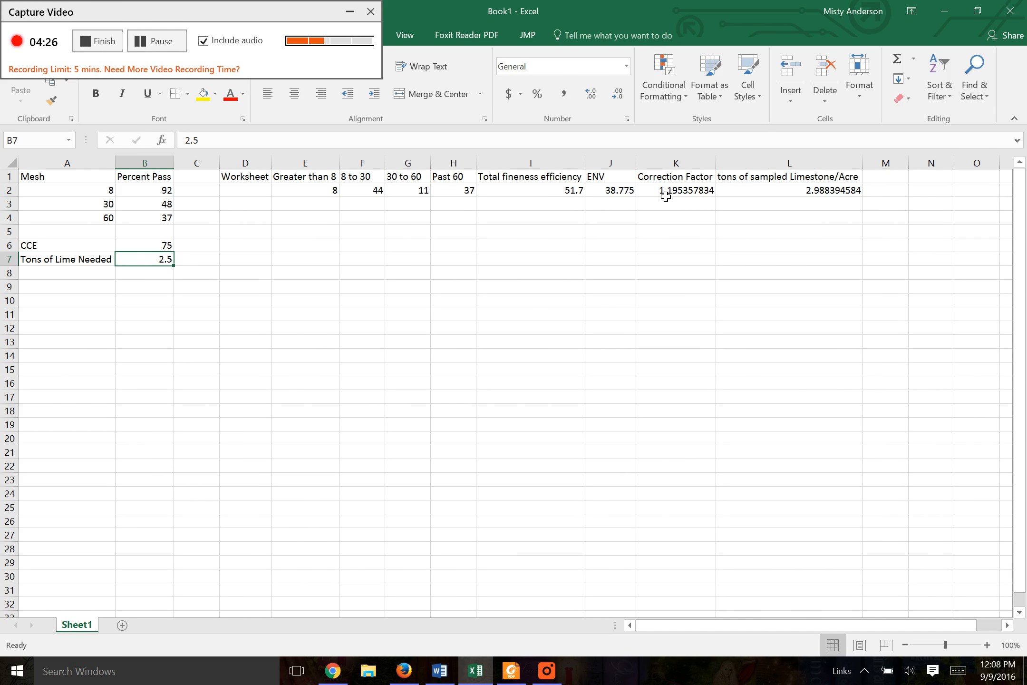
text(2)
key(Return)
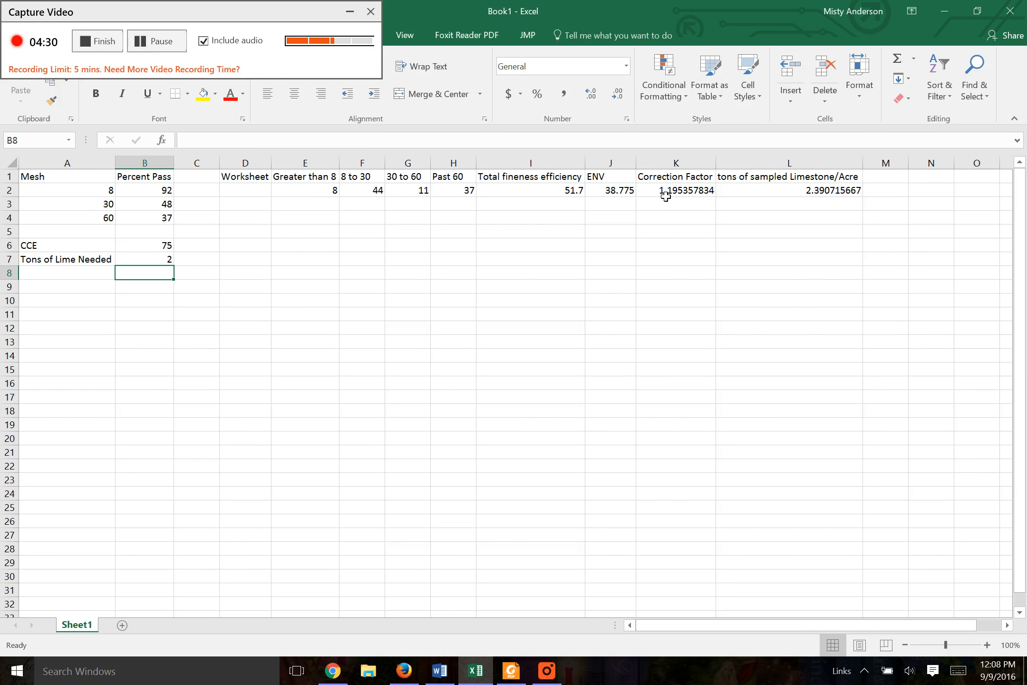
Select the input cells B2 through B7, covering the percent pass values, CCE and tons of lime needed
key(Up)
key(shift+Up)
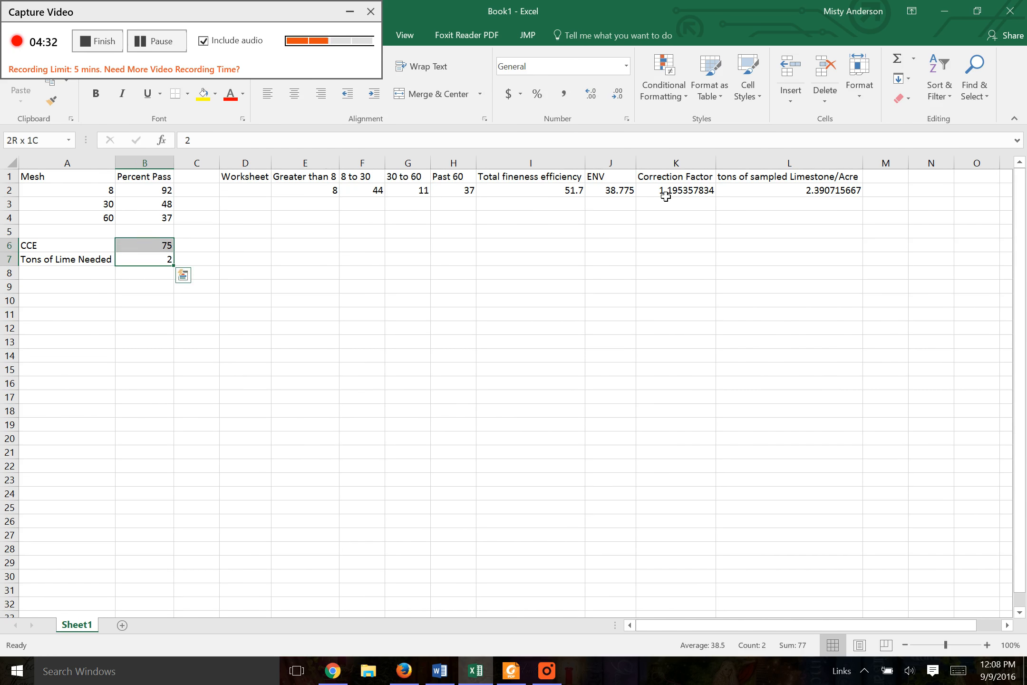
key(Up)
key(Up)
key(Up)
key(Up)
key(Up)
key(shift+Down)
key(shift+Down)
key(shift+Down)
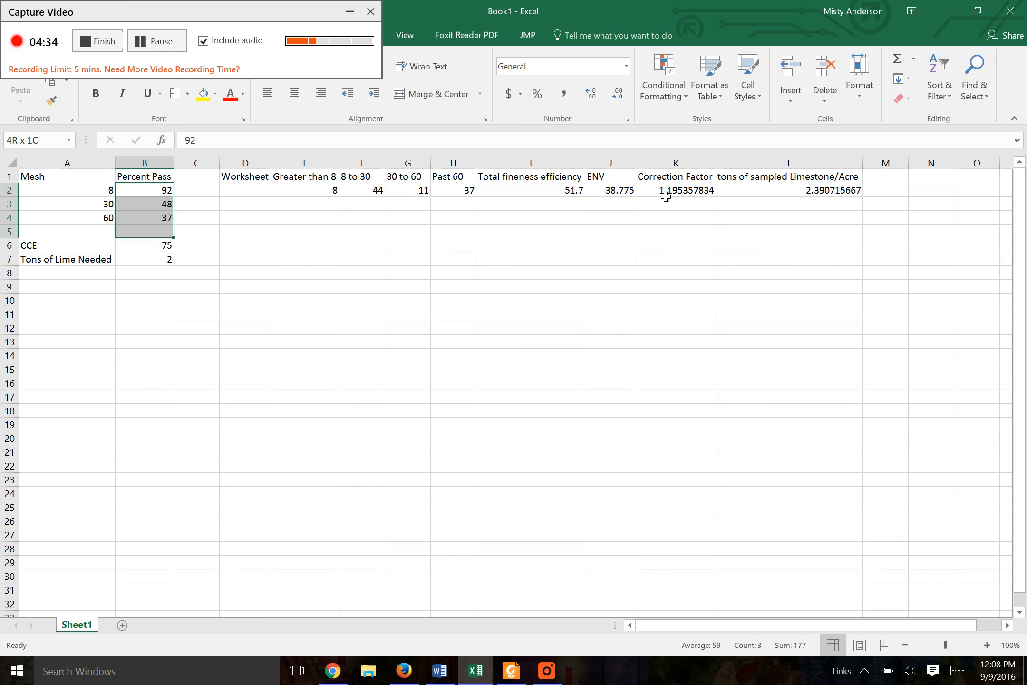
key(shift+Down)
key(shift+Down)
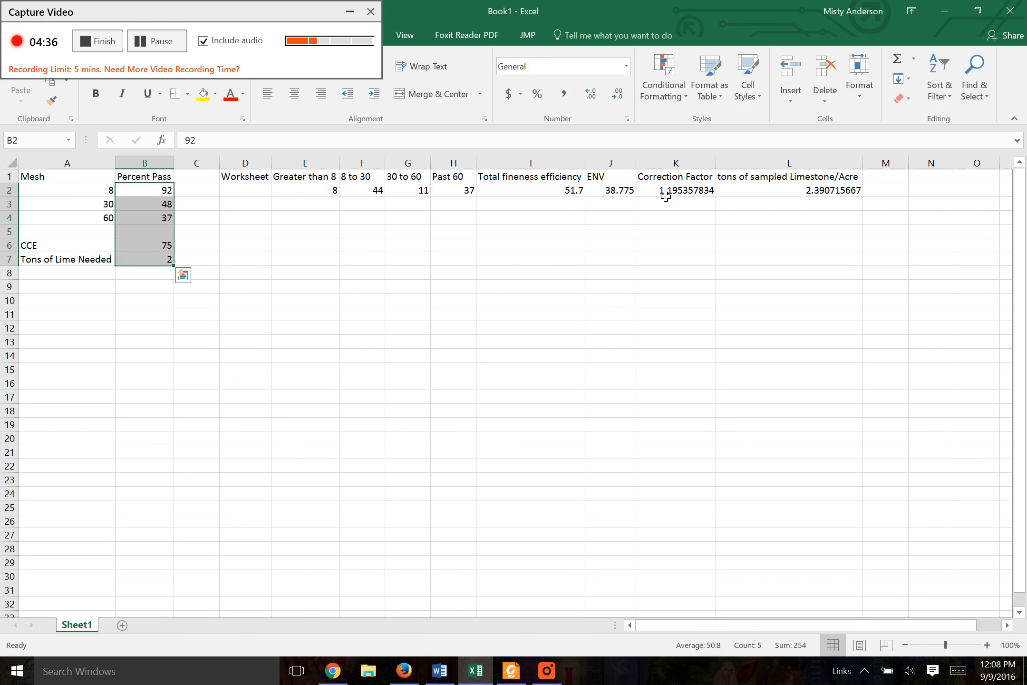